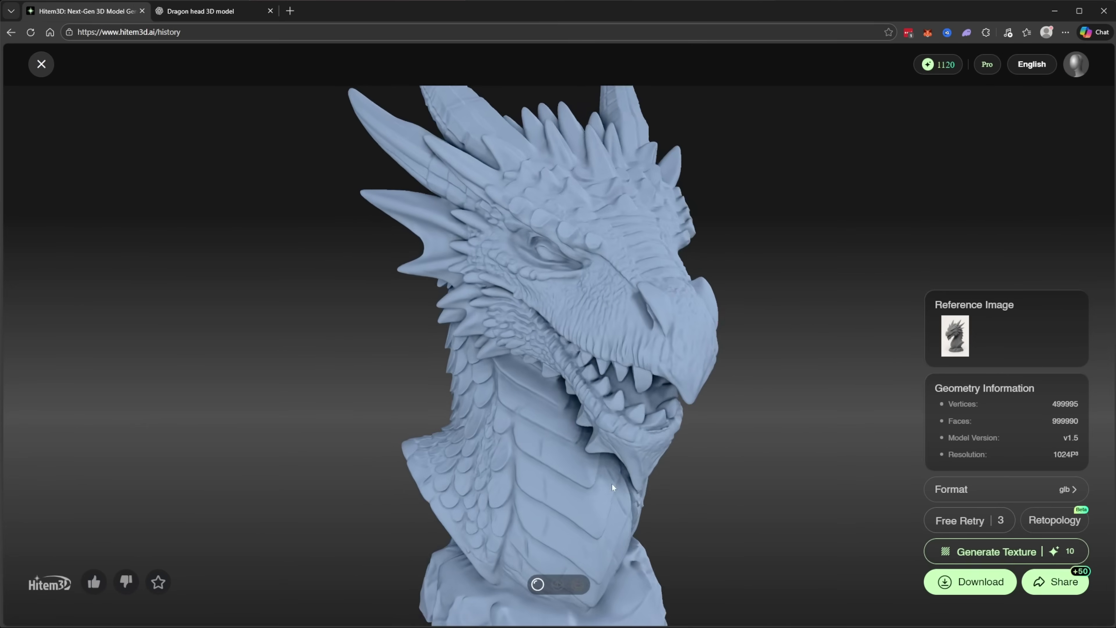
Inspect the generated dragon bust, and compare the textured Santa-hat monster model with its reference image.
mouse_move(612, 487)
left_mouse_down()
mouse_move(492, 490)
mouse_move(613, 490)
mouse_move(628, 450)
mouse_move(608, 427)
mouse_move(567, 427)
mouse_move(555, 441)
mouse_move(562, 462)
mouse_move(598, 469)
left_mouse_up()
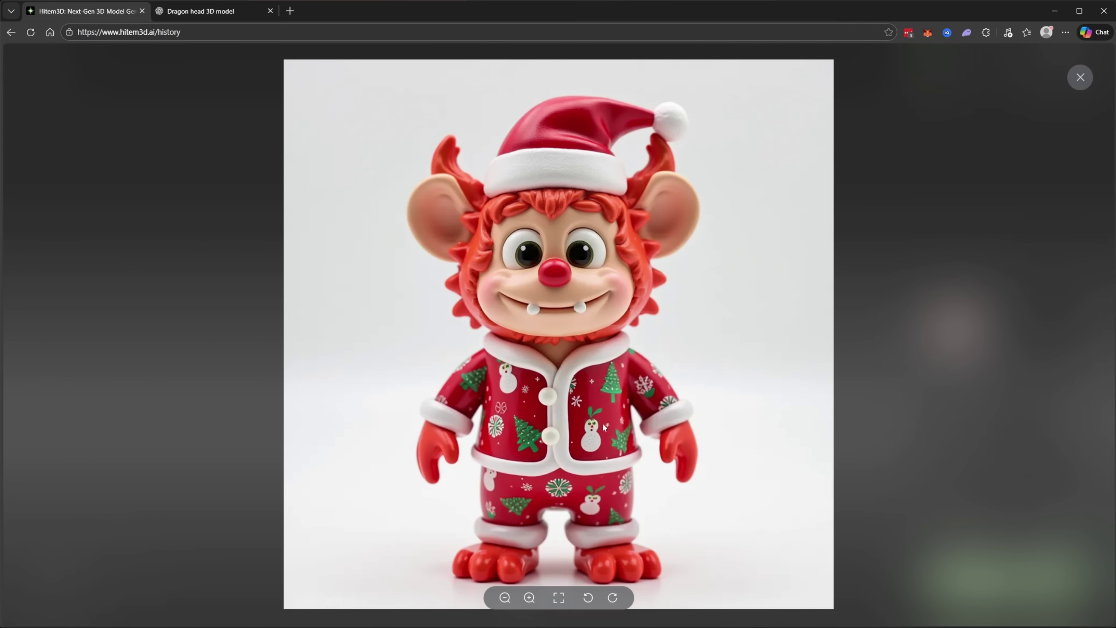
key("Escape")
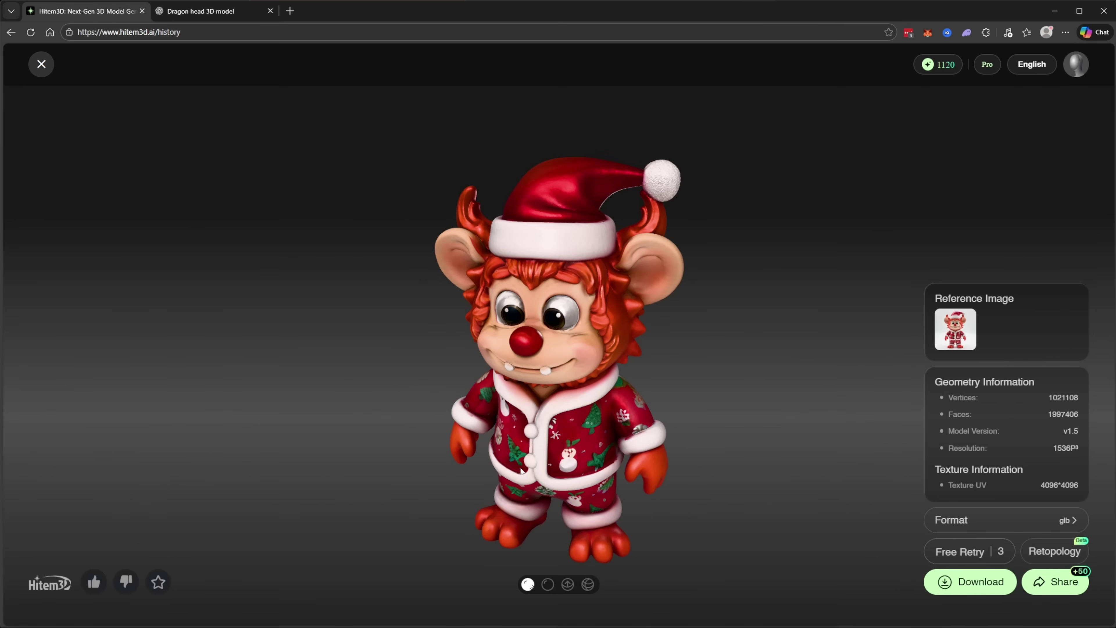
left_click_drag(493, 417, 598, 349)
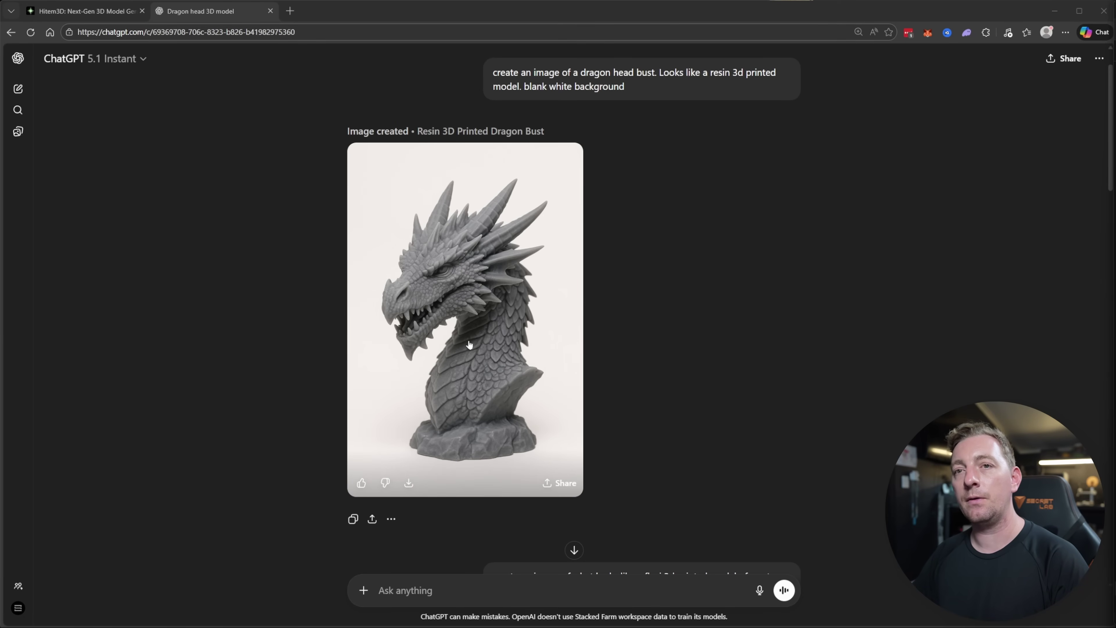
Review the dragon bust, iridescent dragon and Doom Guy bust images and their prompts in the ChatGPT conversation.
scroll(468, 344, "down", 10)
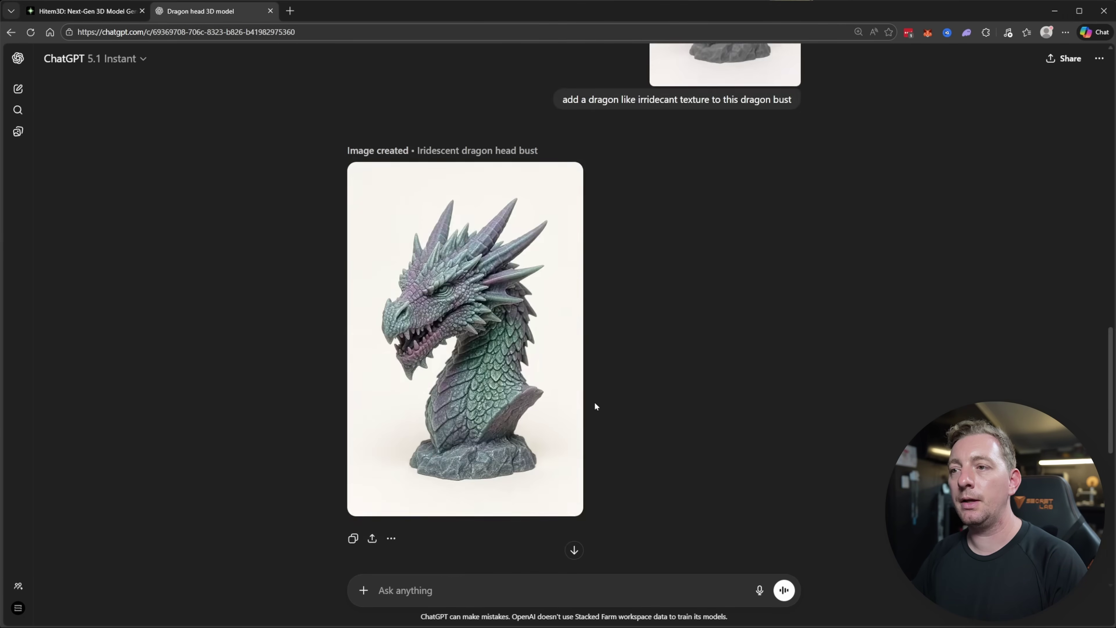
left_click(576, 401)
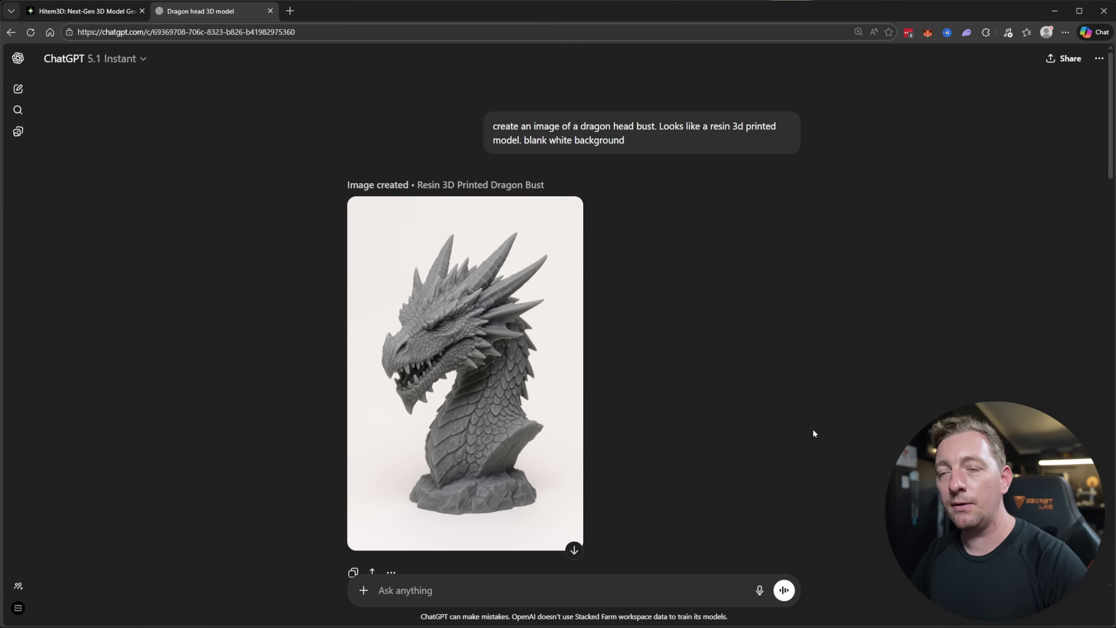
mouse_move(508, 387)
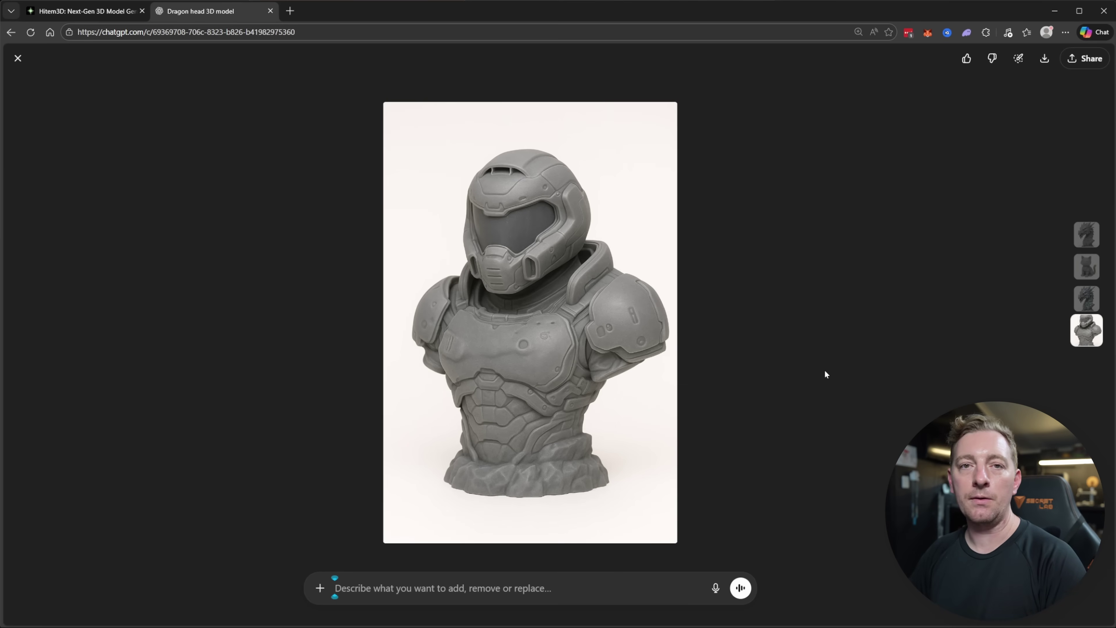
key("Escape")
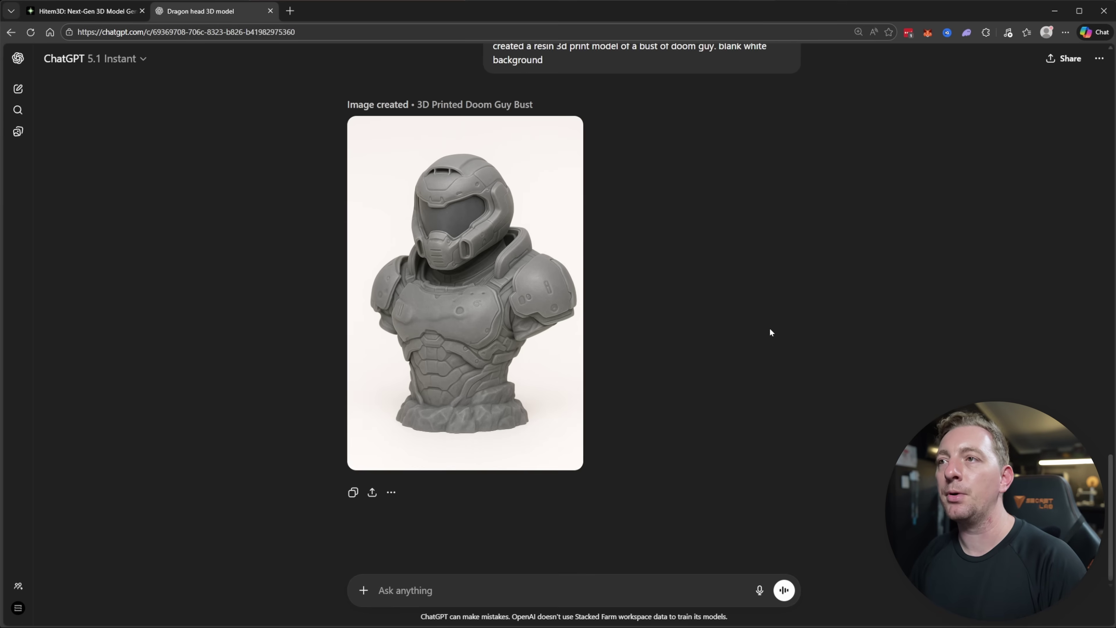
scroll(765, 339, "up", 2)
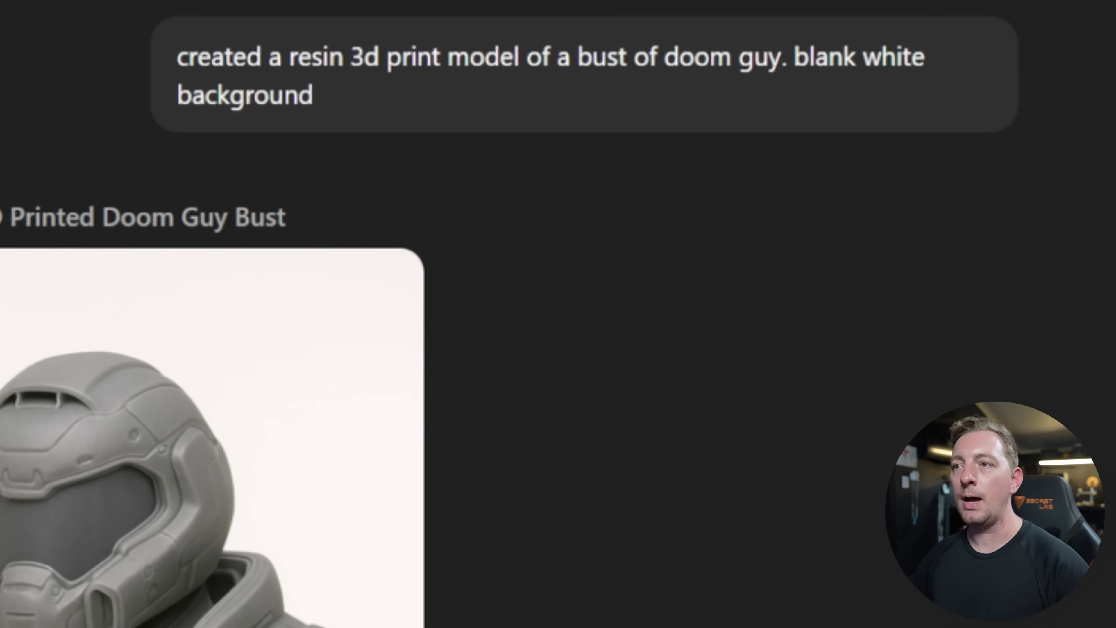
left_click(374, 352)
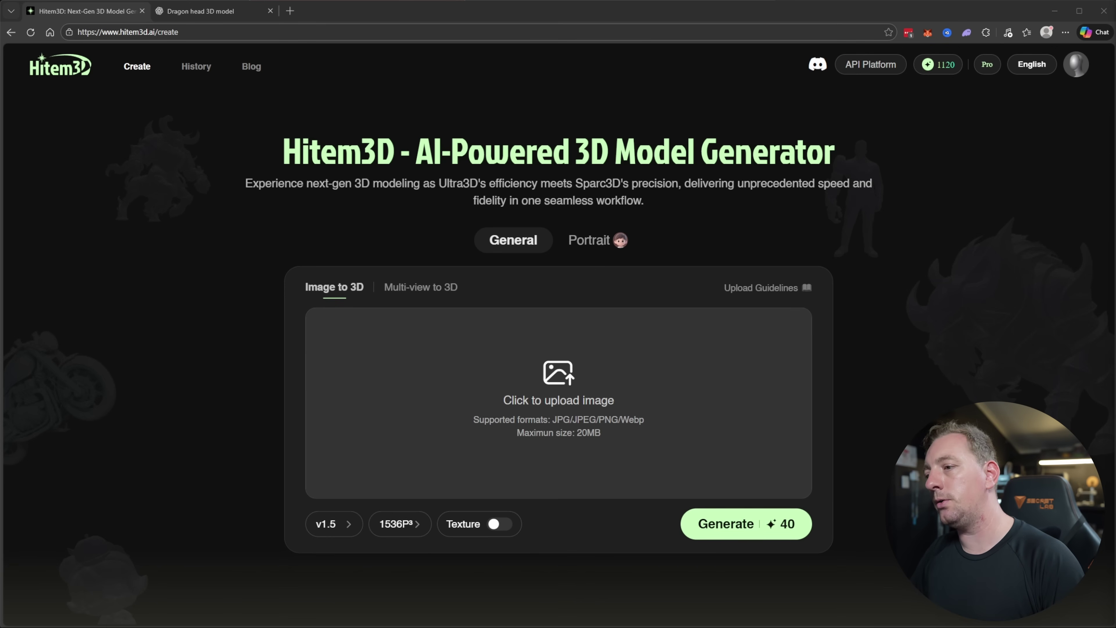
In Hitem3D, upload the grey dragon bust image for Image to 3D and check the version and resolution options.
left_click_drag(0, 386, 582, 409)
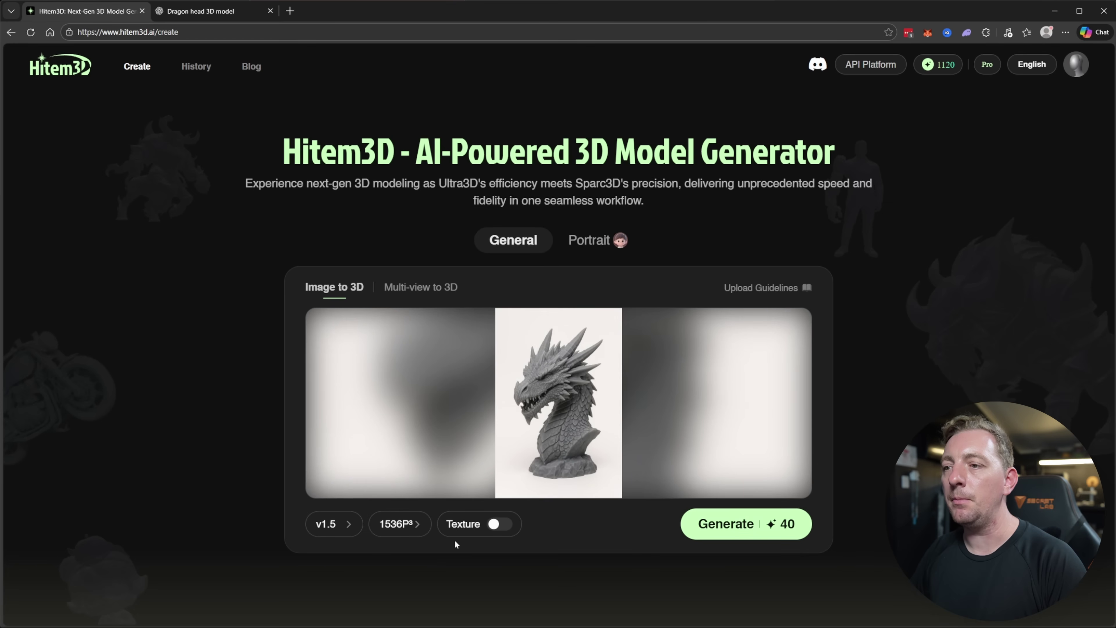
left_click(340, 525)
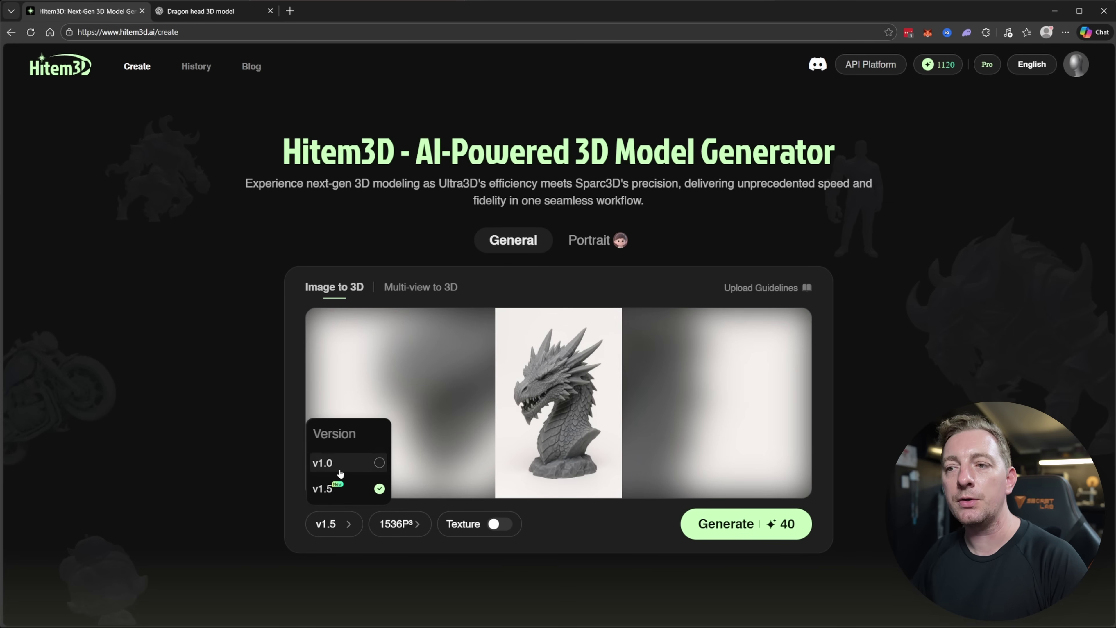
left_click(399, 524)
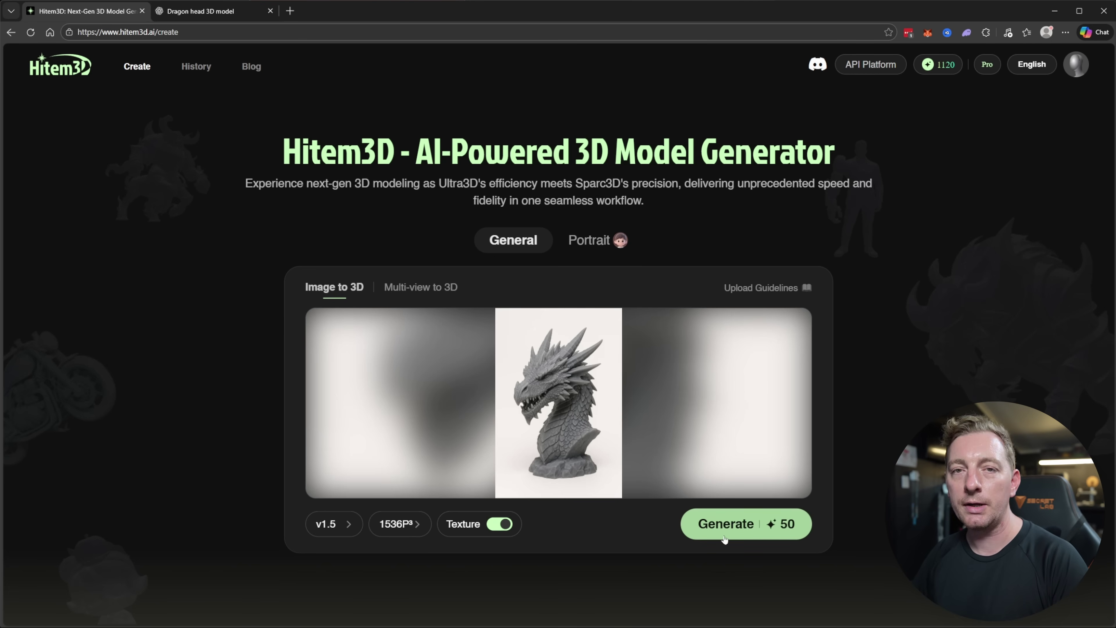
Set the resolution to 512P³ and turn texture generation off to compare the credit cost.
left_click(408, 527)
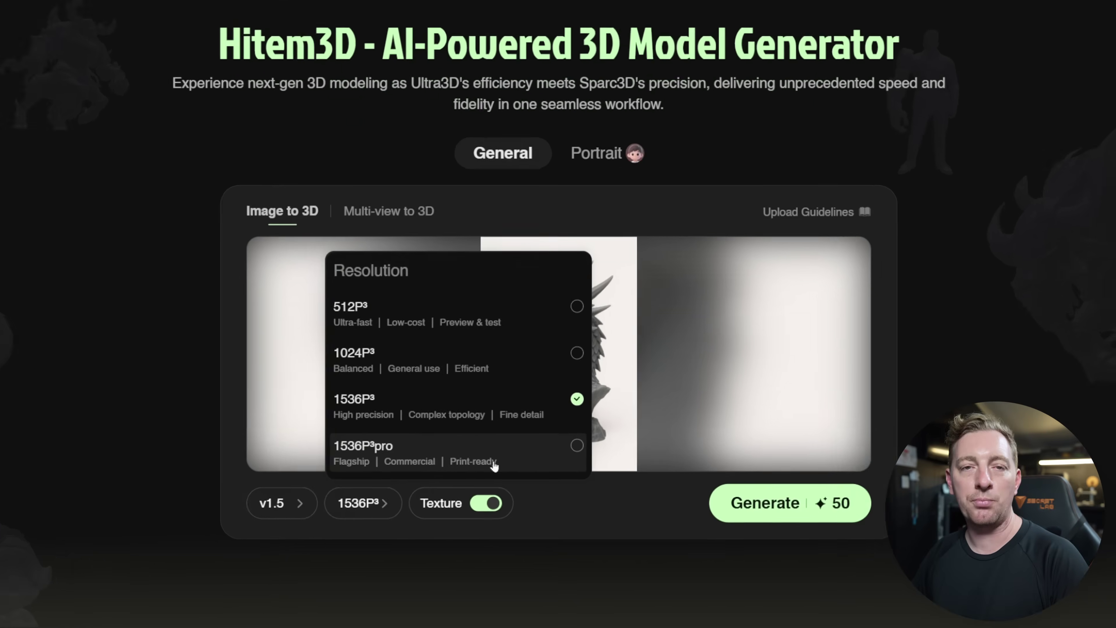
left_click(344, 247)
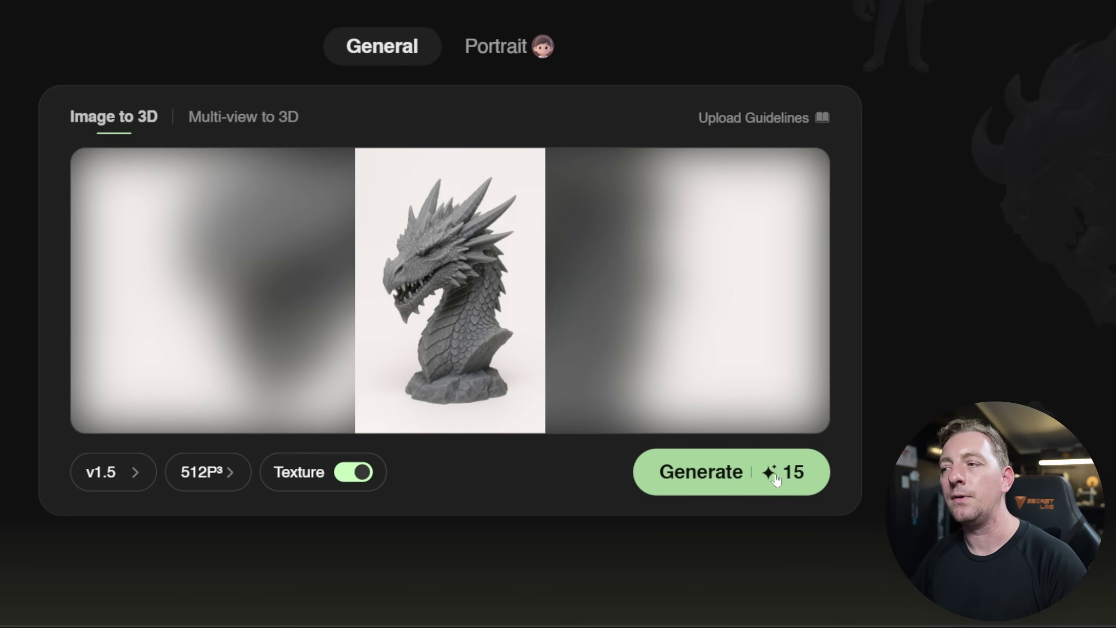
left_click(375, 474)
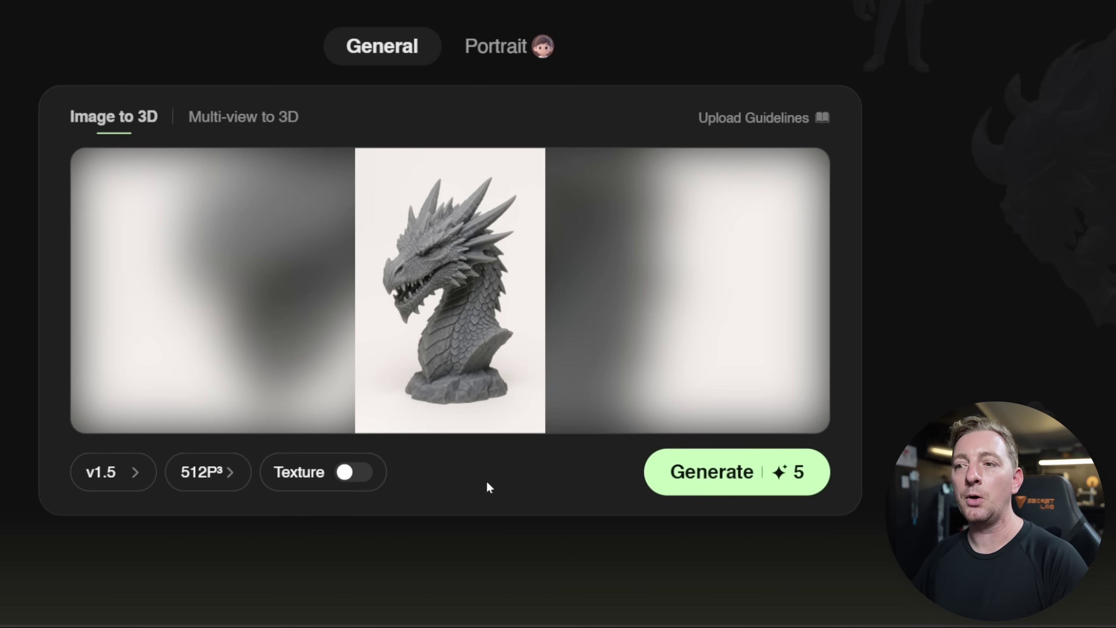
left_click(770, 475)
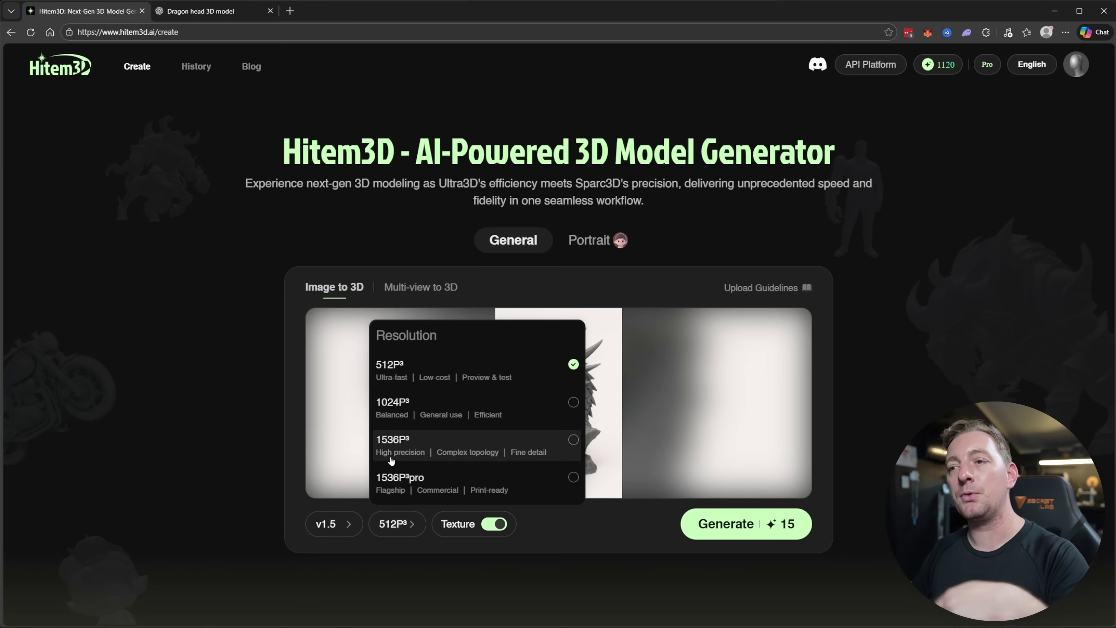
Set the generation resolution to 1536P³pro with texture generation turned off.
left_click(392, 460)
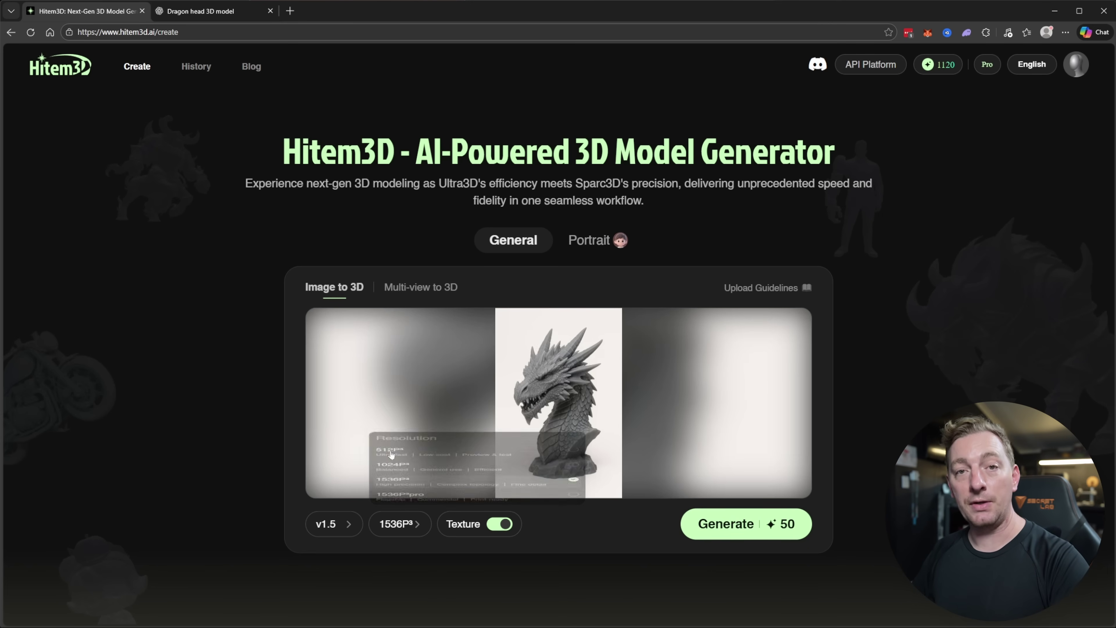
left_click(505, 525)
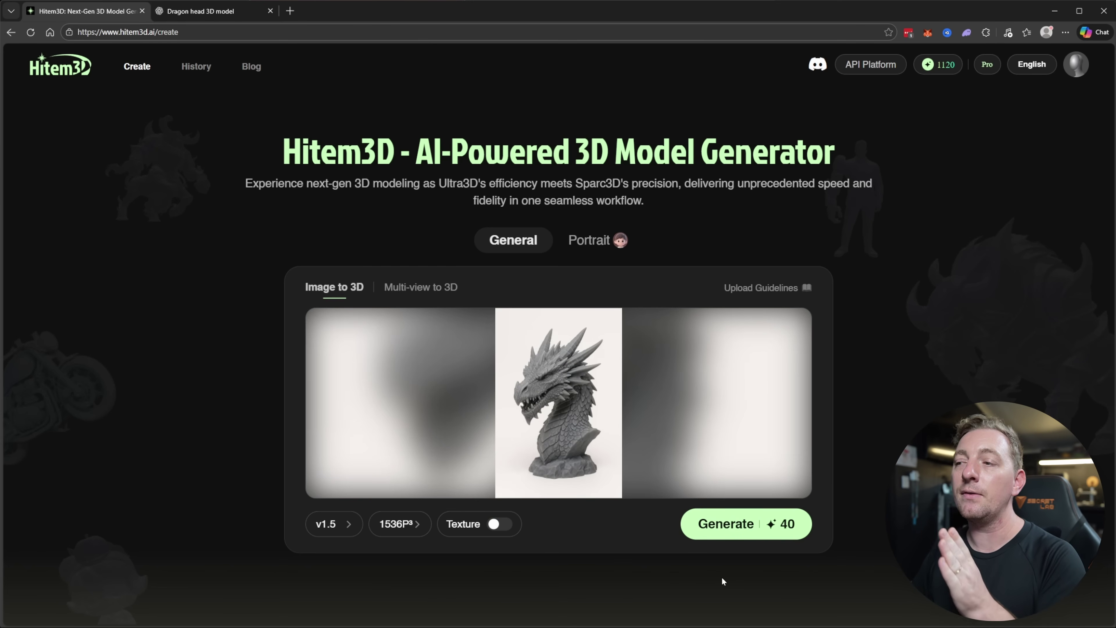
left_click(402, 524)
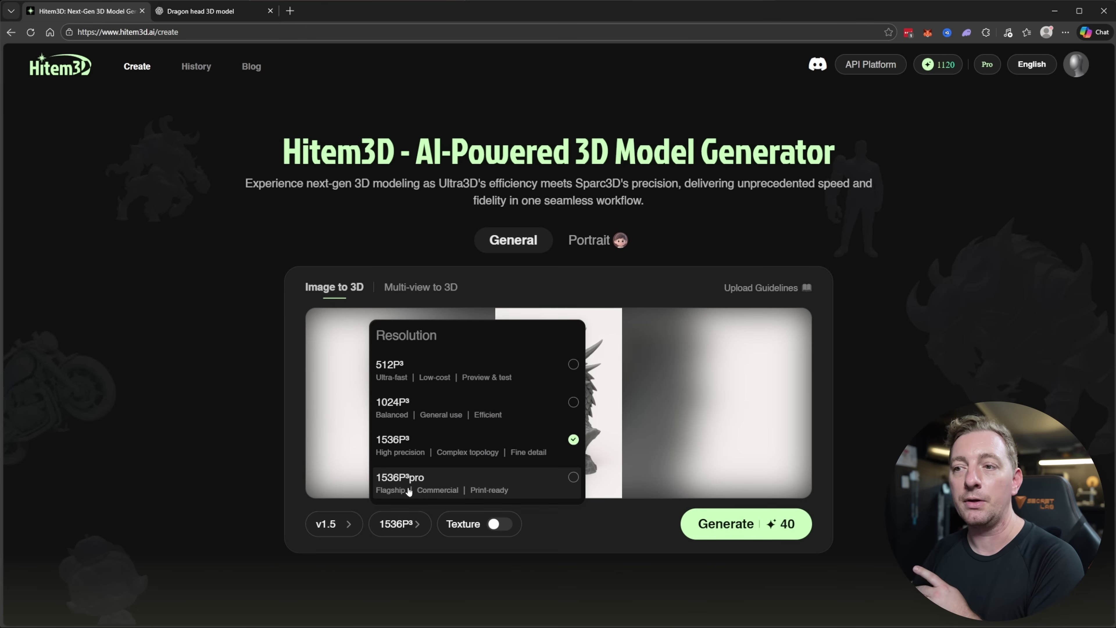
left_click(409, 492)
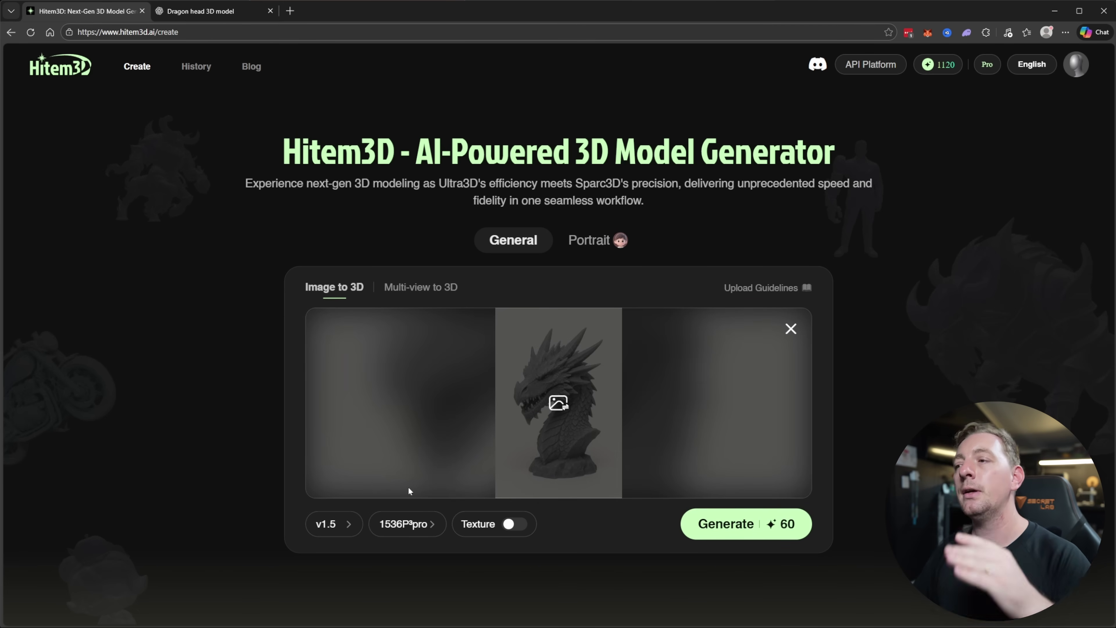
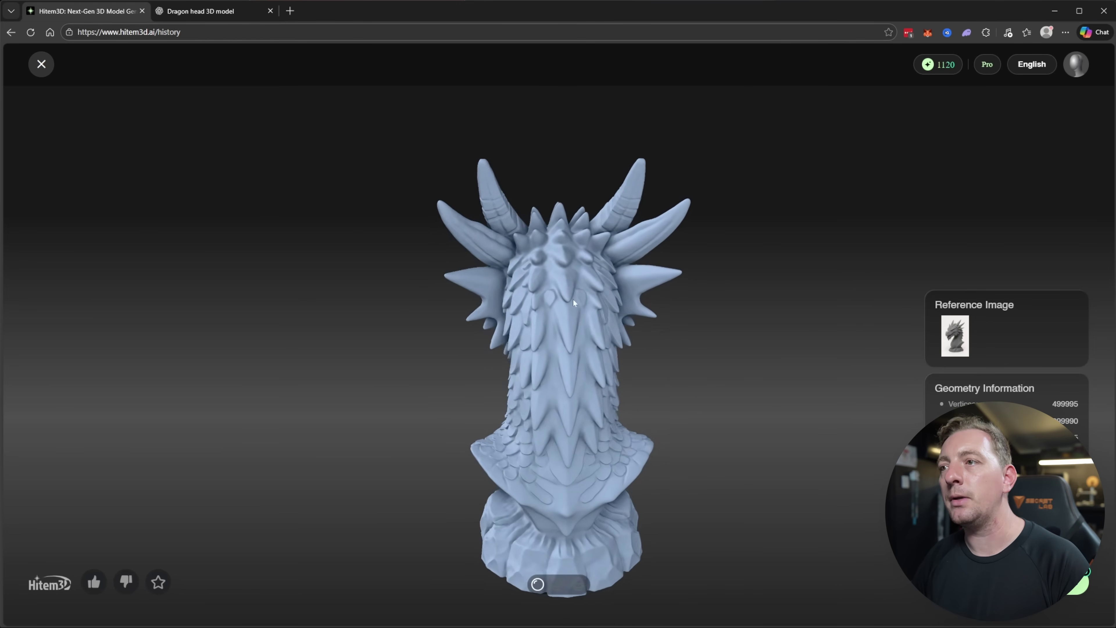
Inspect the generated dragon bust from the back and side, and compare it with its reference image.
left_click_drag(659, 486, 479, 460)
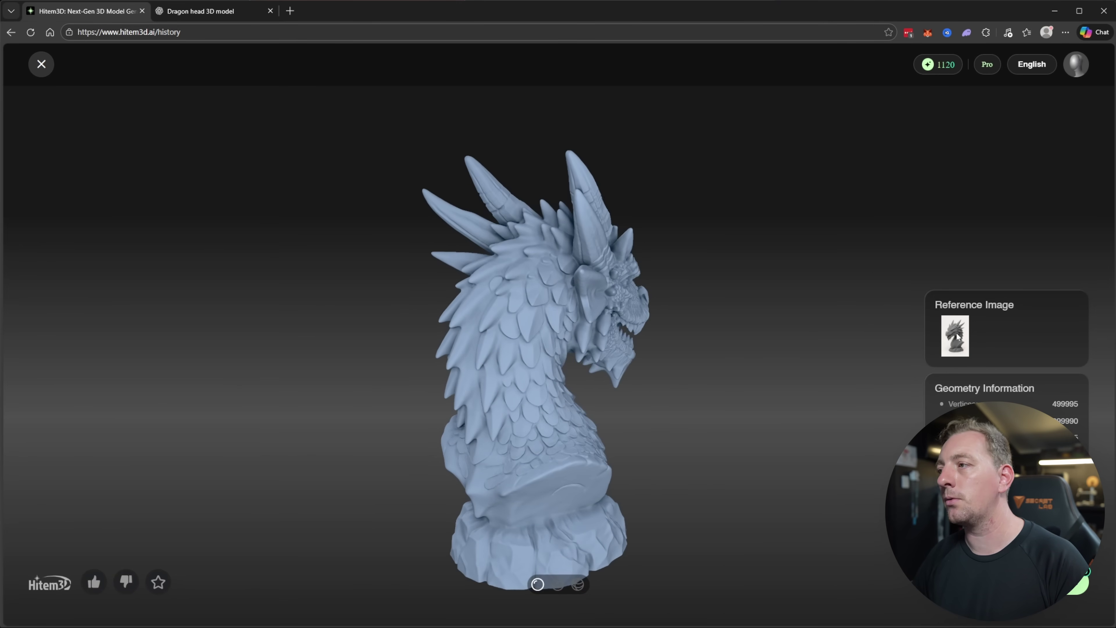
left_click(956, 336)
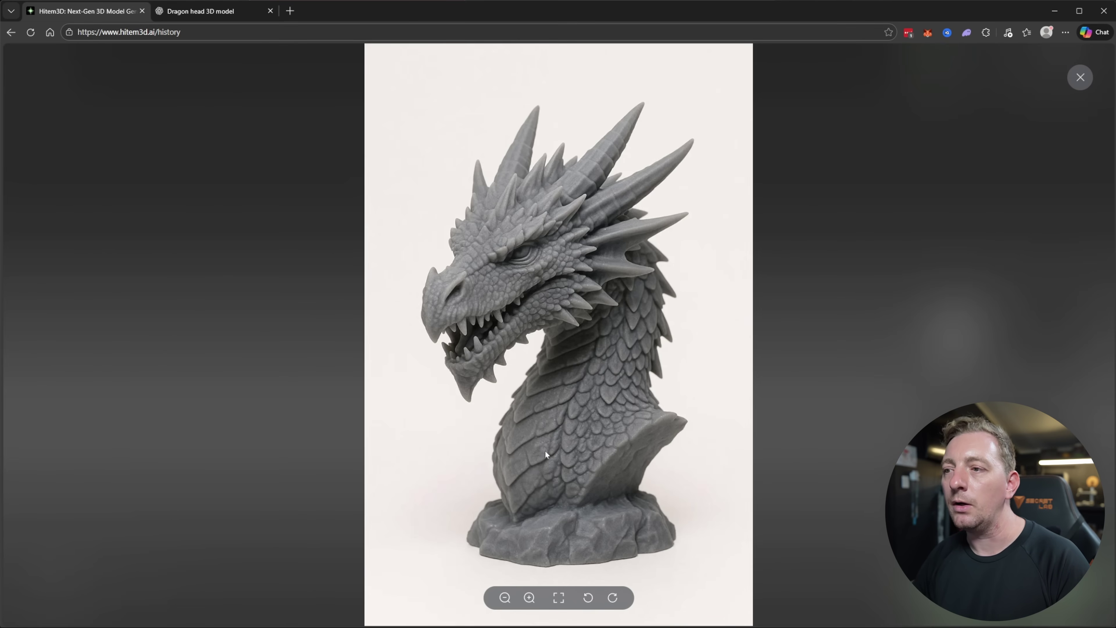
left_click(810, 397)
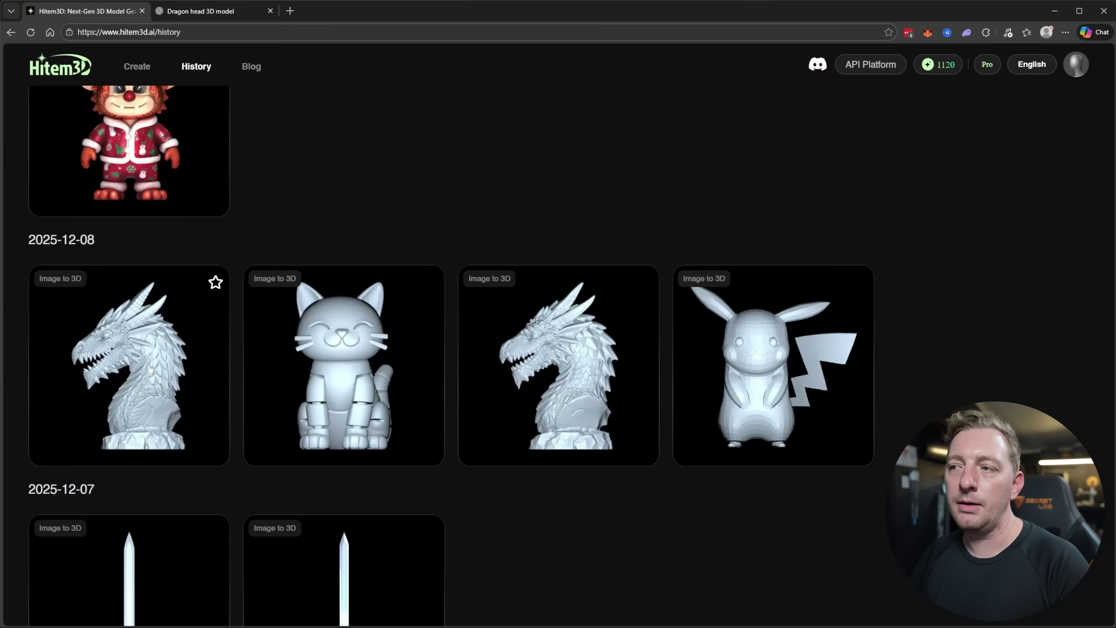
Open the first dragon bust dated 2025-12-08 in the history and examine its face, teeth, horns, scales and base.
left_click(129, 367)
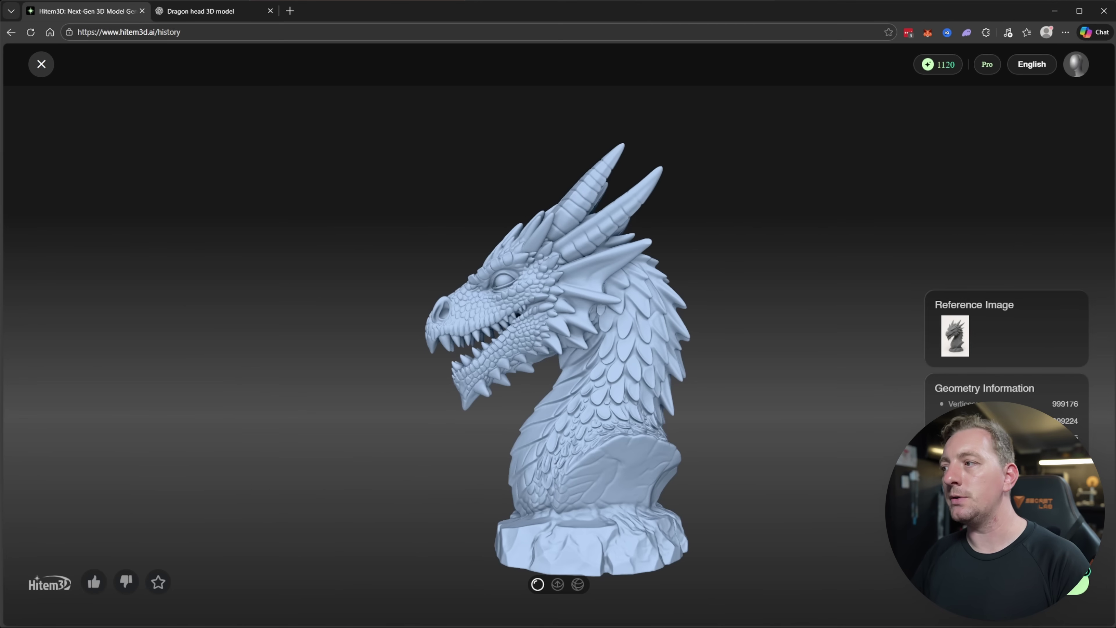
left_click_drag(552, 413, 640, 443)
scroll(624, 468, "up", 5)
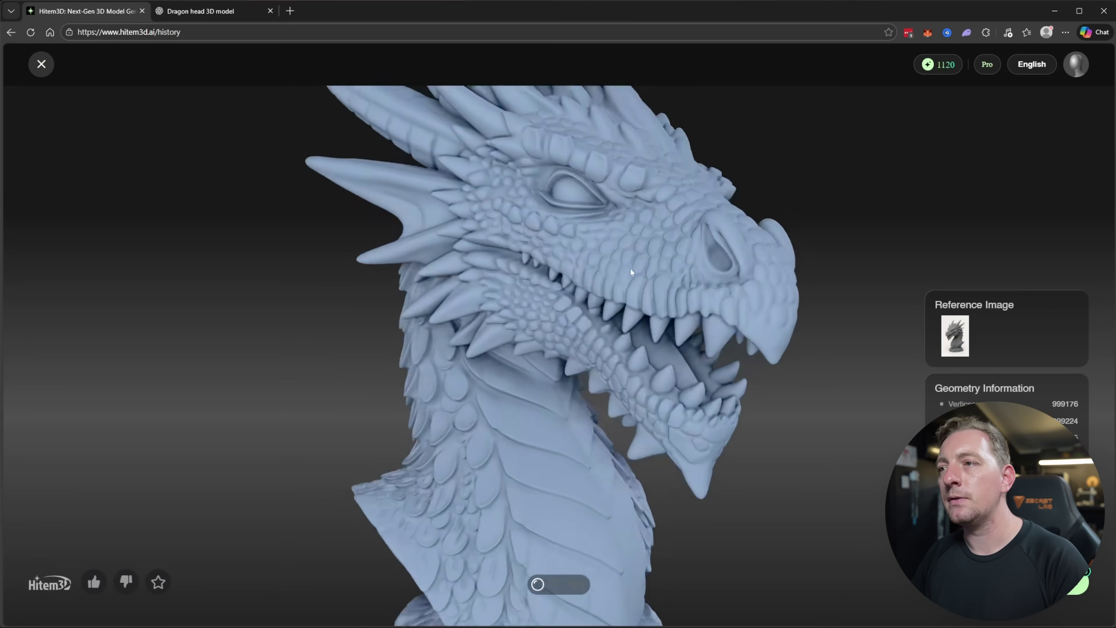
scroll(635, 267, "up", 4)
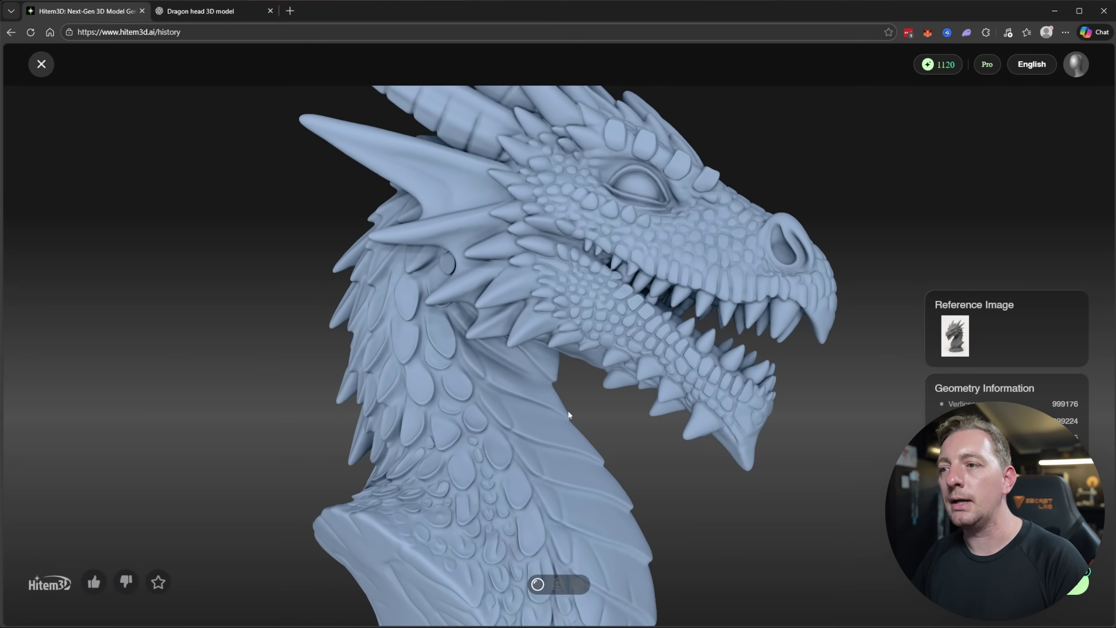
left_click_drag(568, 410, 429, 396)
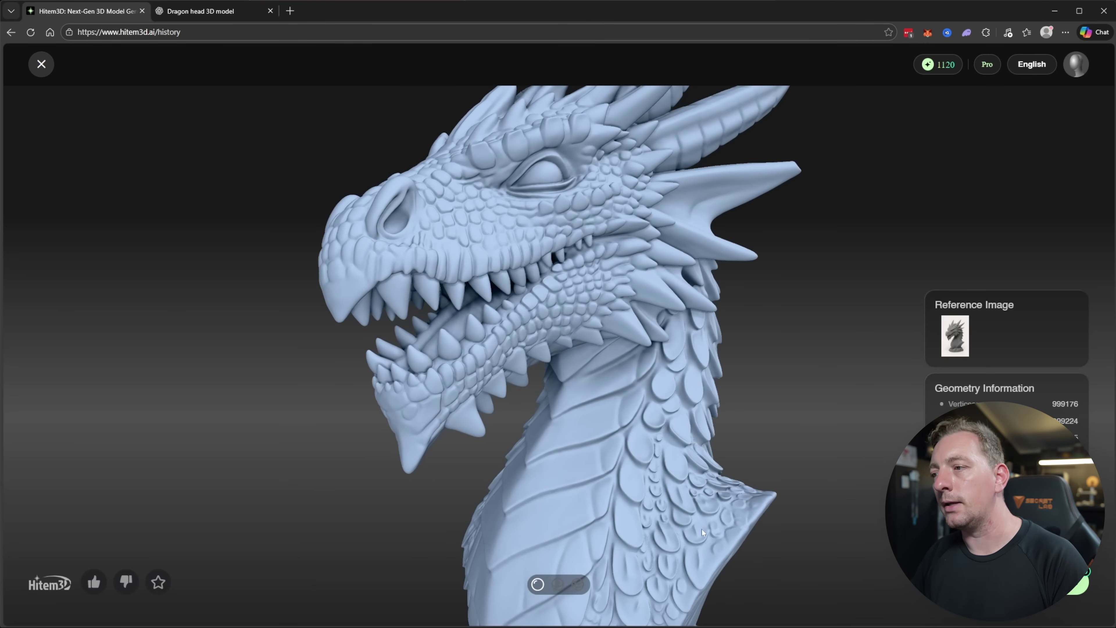
scroll(681, 530, "down", 5)
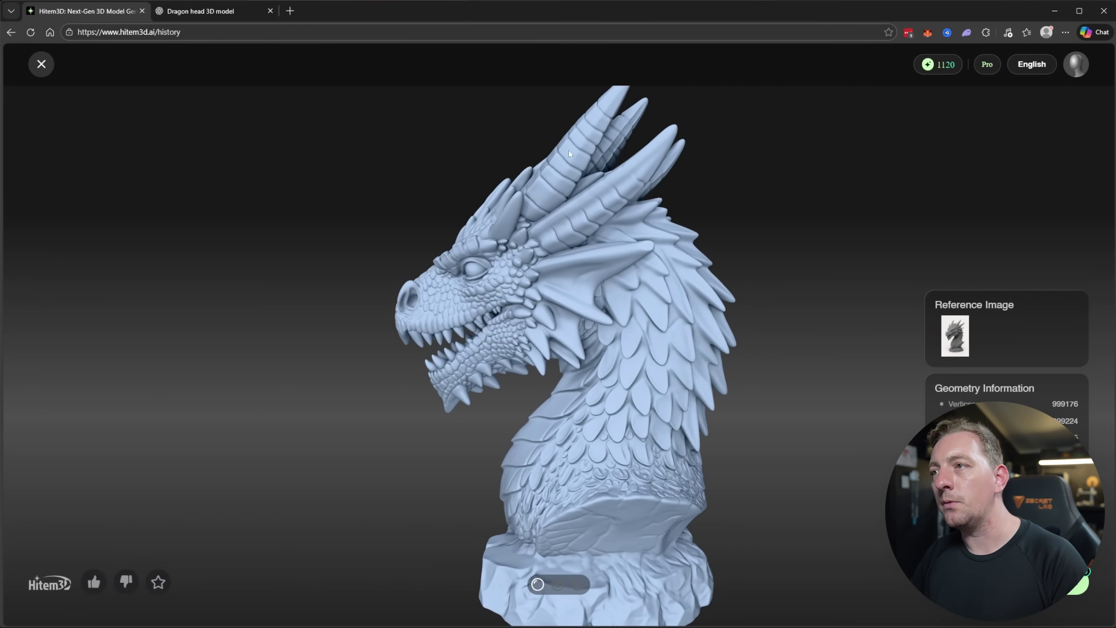
left_click_drag(659, 320, 760, 329)
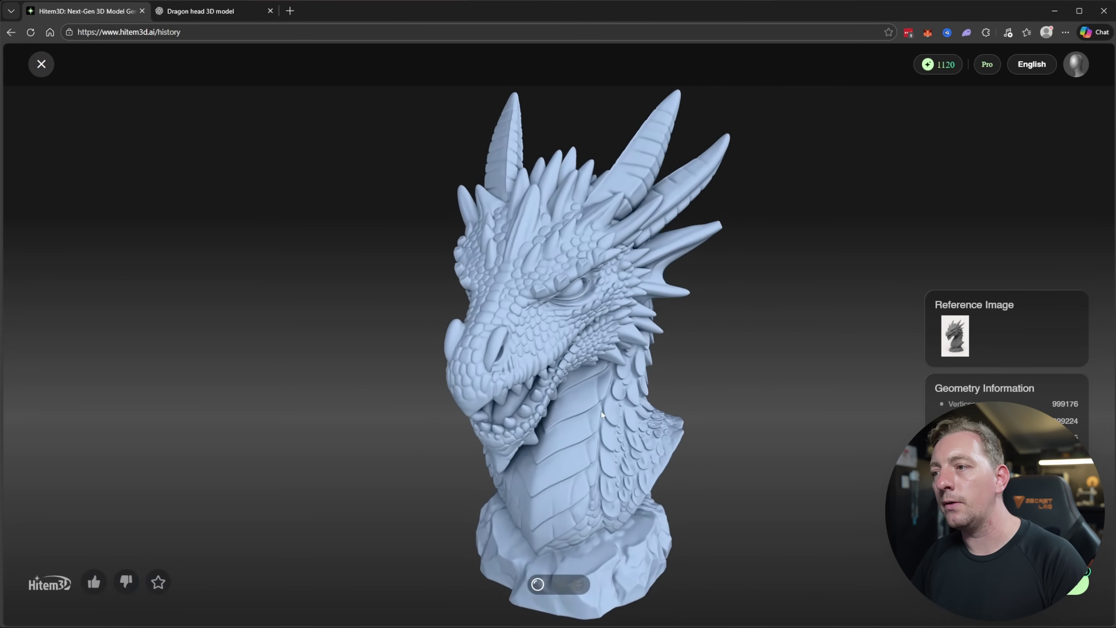
left_click_drag(575, 420, 644, 409)
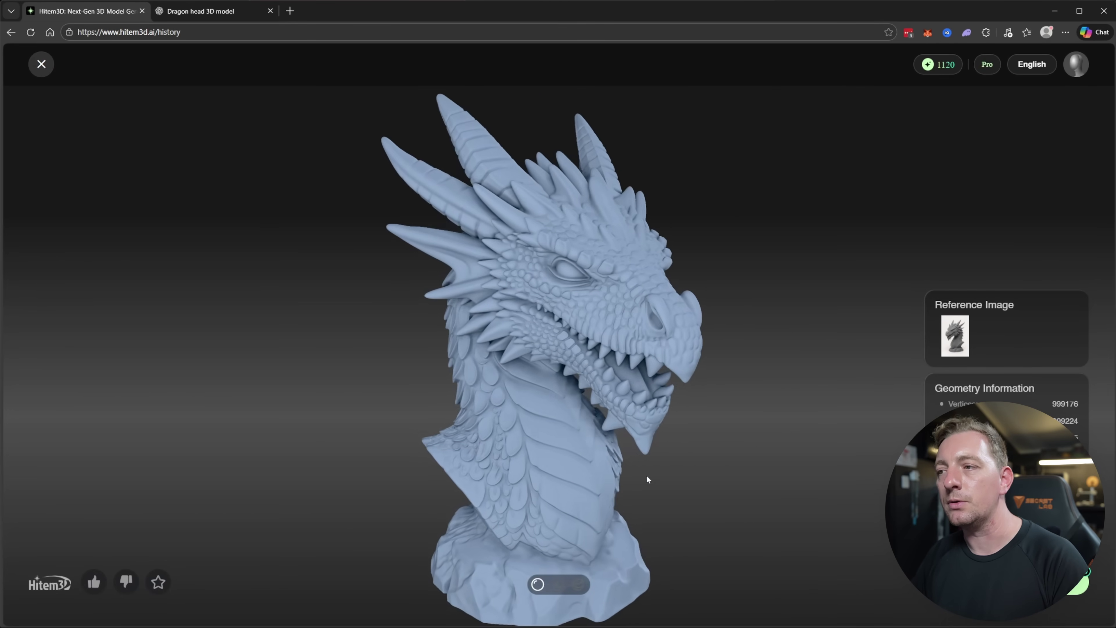
left_click_drag(559, 454, 590, 302)
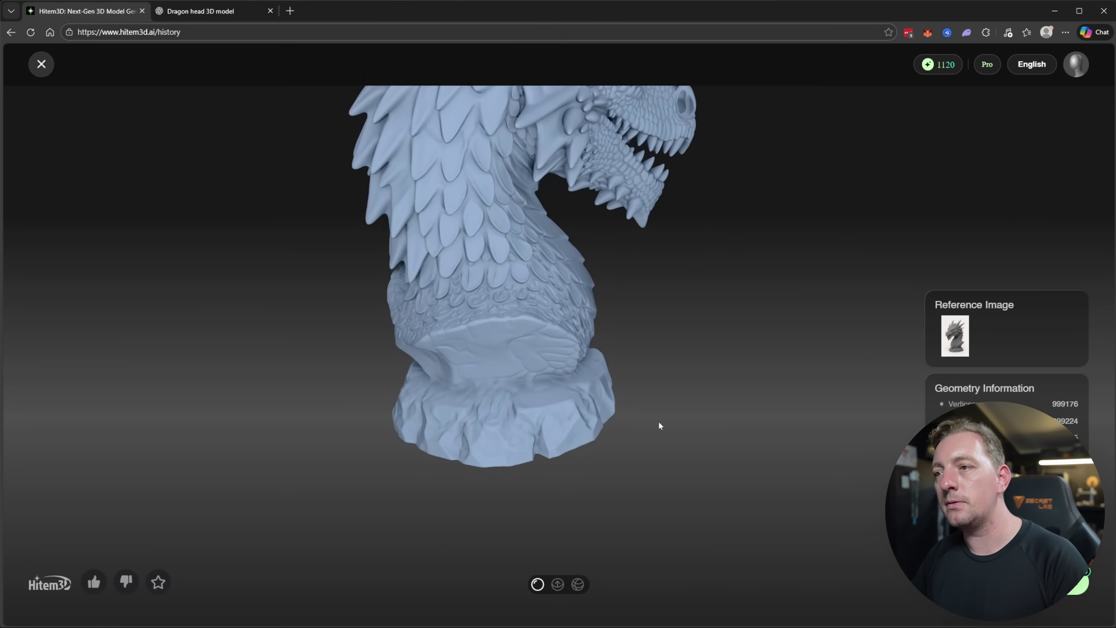
key("Escape")
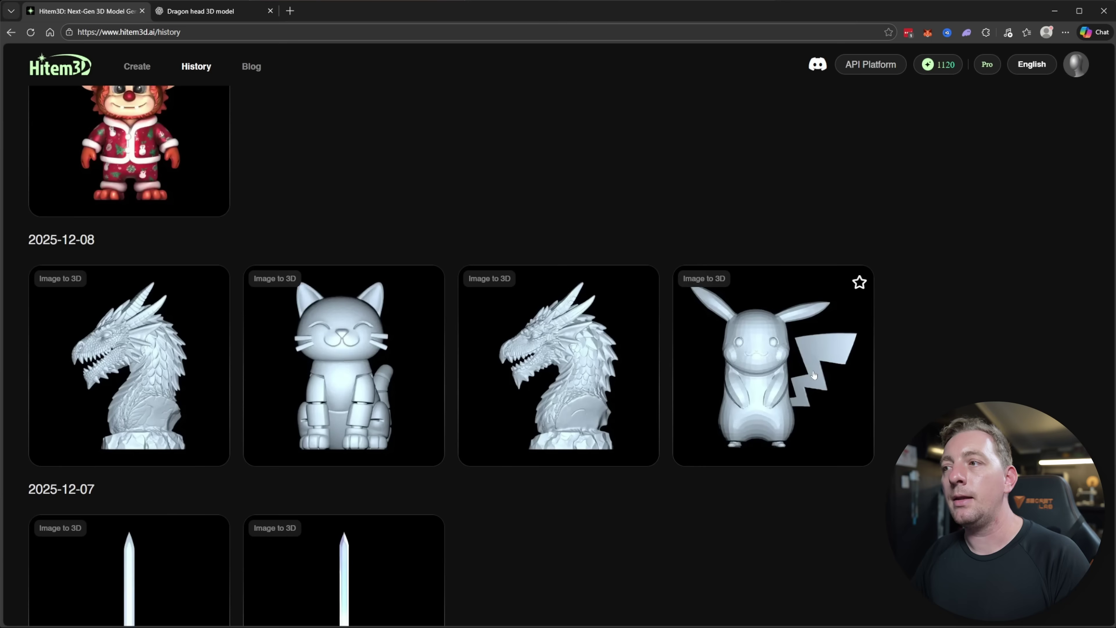
Open the Pikachu model from the history and compare its geometry, including the back, with its reference image.
left_click(765, 370)
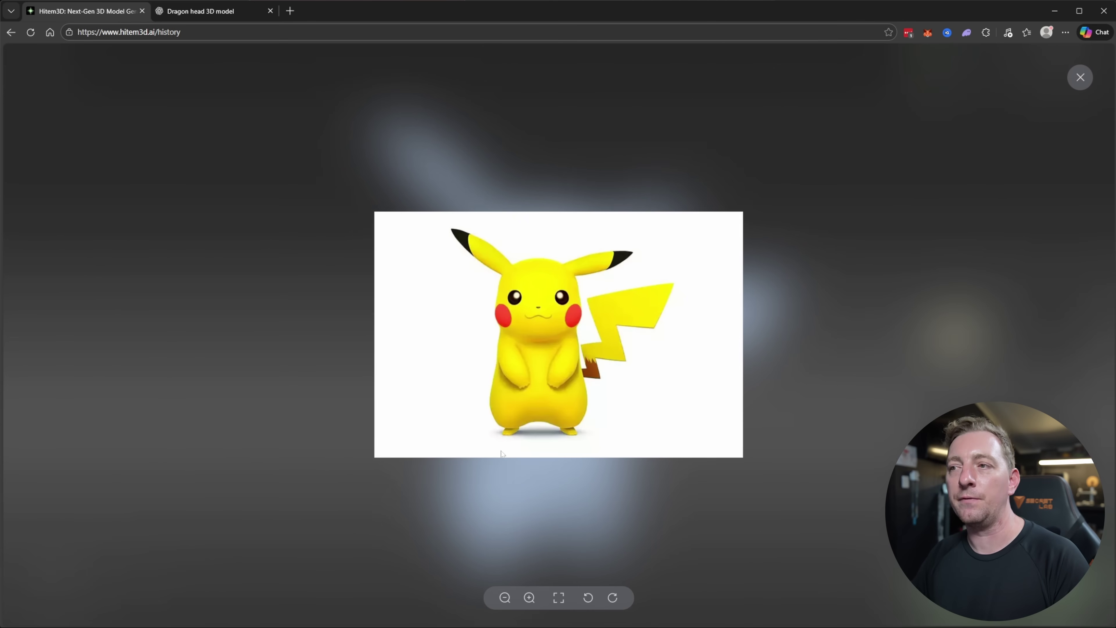
key("Escape")
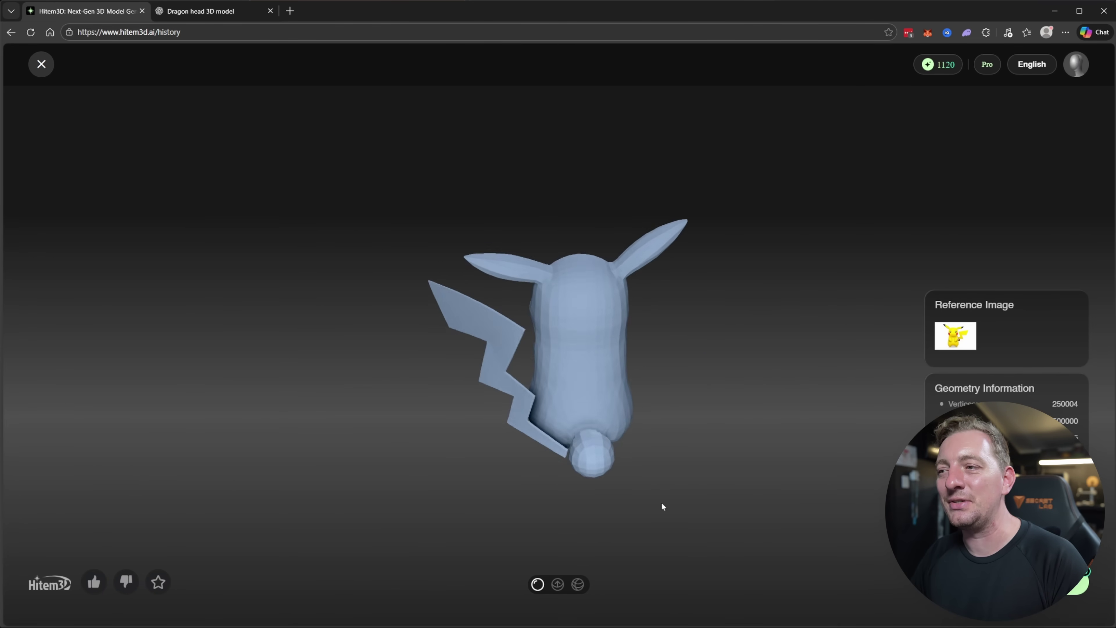
Inspect the Pikachu model from the front and side, including its face and tail, and close its viewer.
left_click_drag(570, 495, 859, 438)
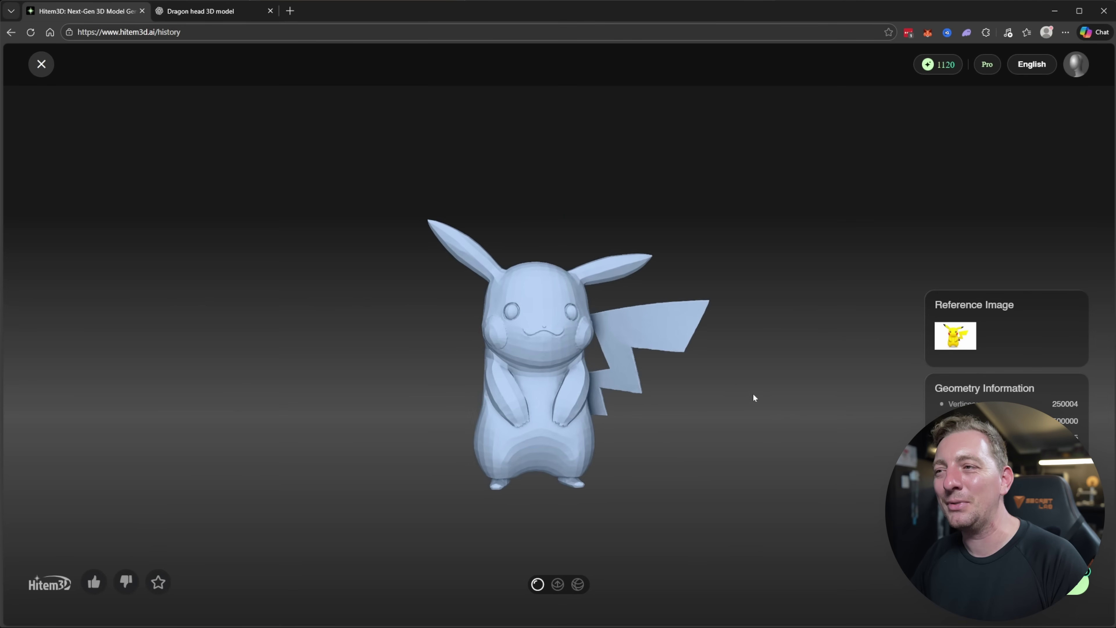
left_click_drag(701, 469, 730, 471)
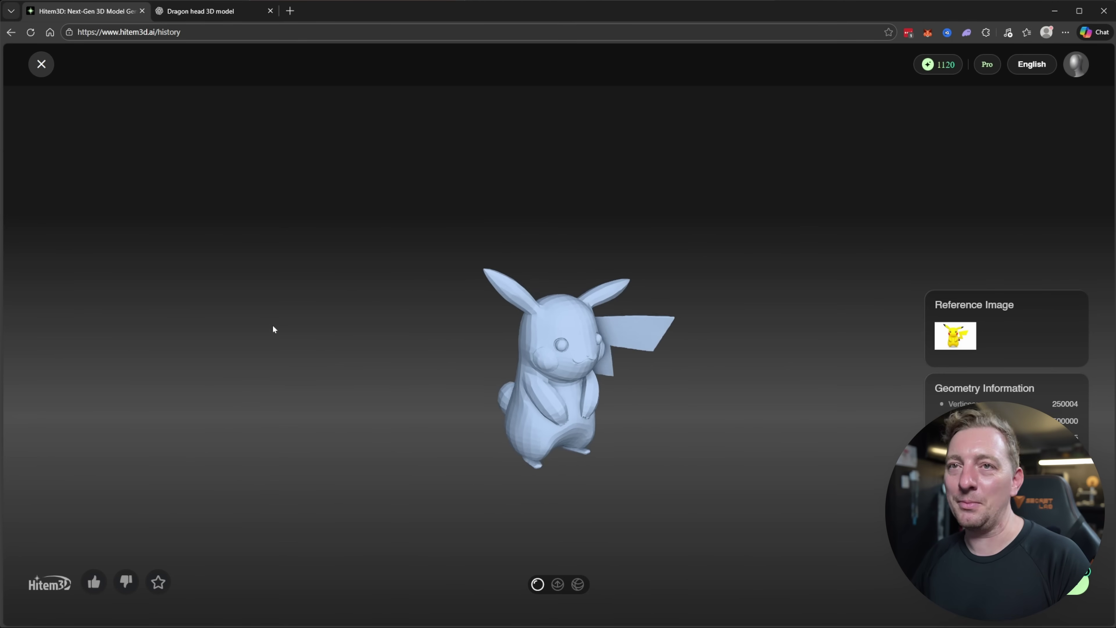
left_click(41, 65)
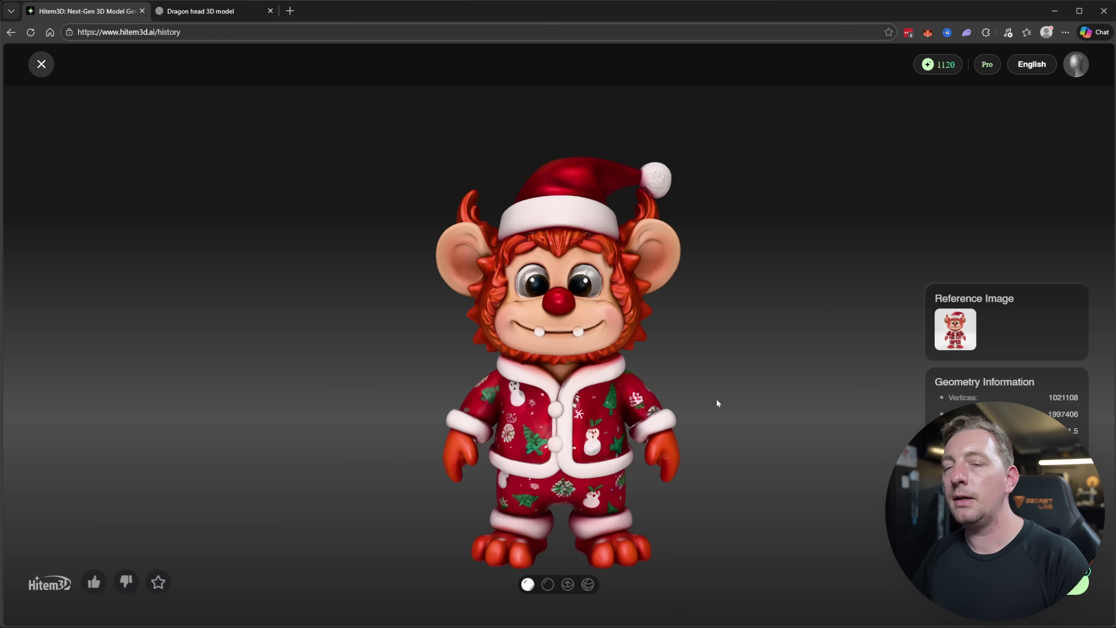
Examine the textured Christmas monster model from several angles and compare it with its reference image.
left_click_drag(697, 417, 644, 438)
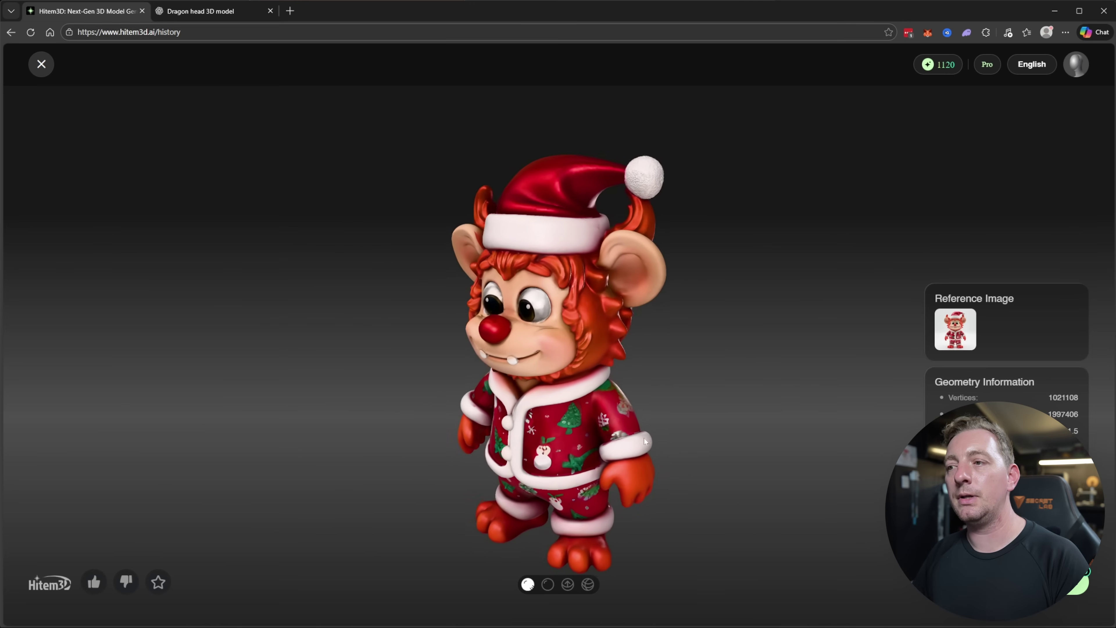
left_click(956, 329)
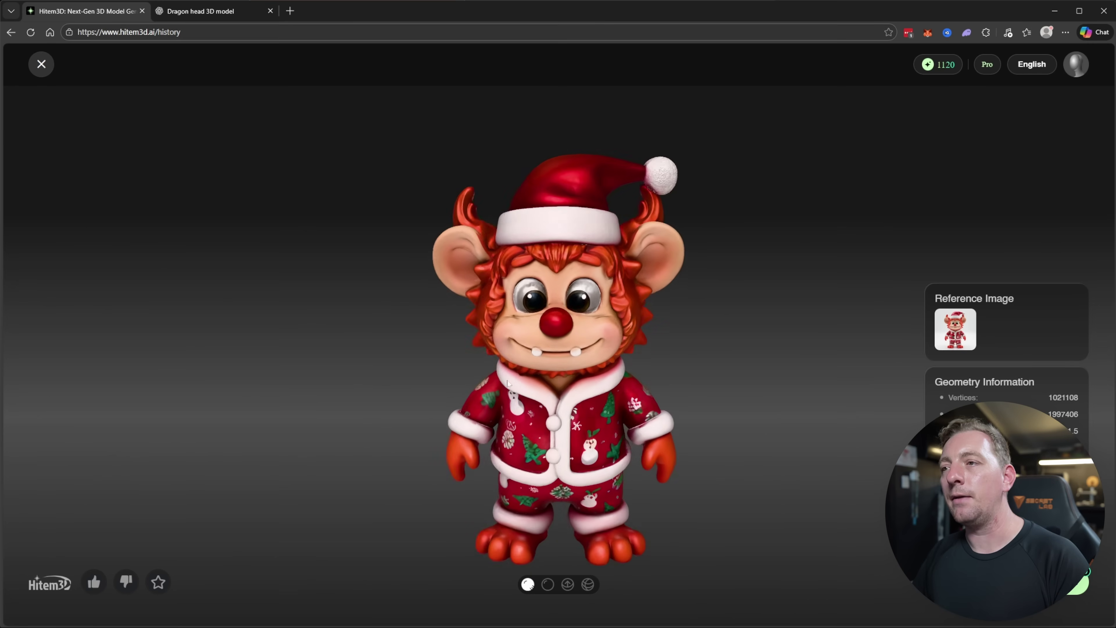
left_click_drag(571, 383, 458, 405)
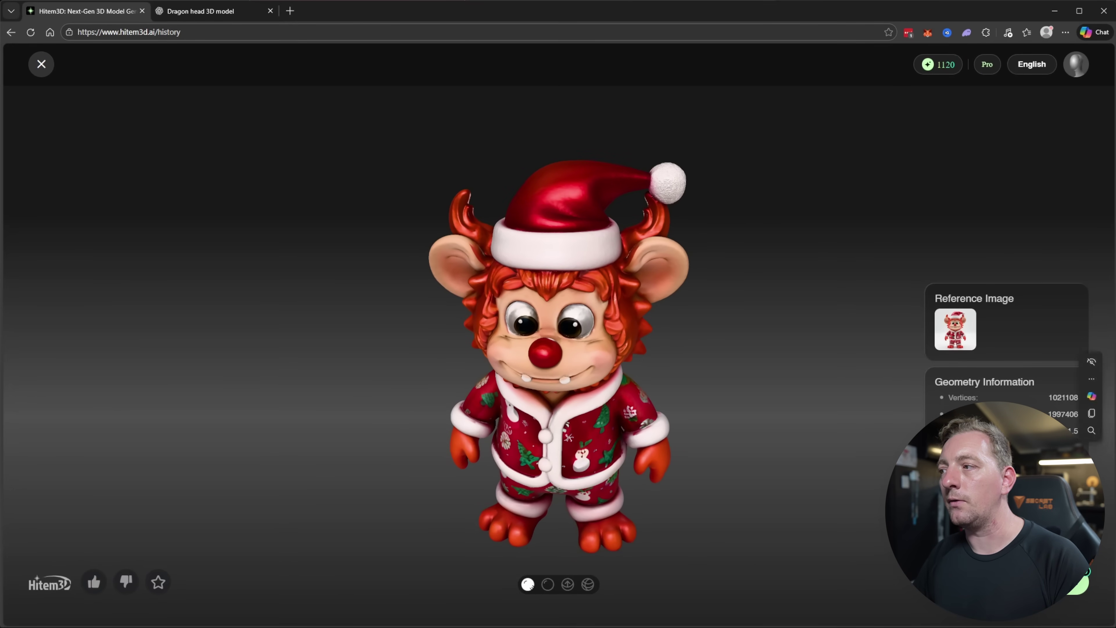
left_click_drag(642, 403, 789, 435)
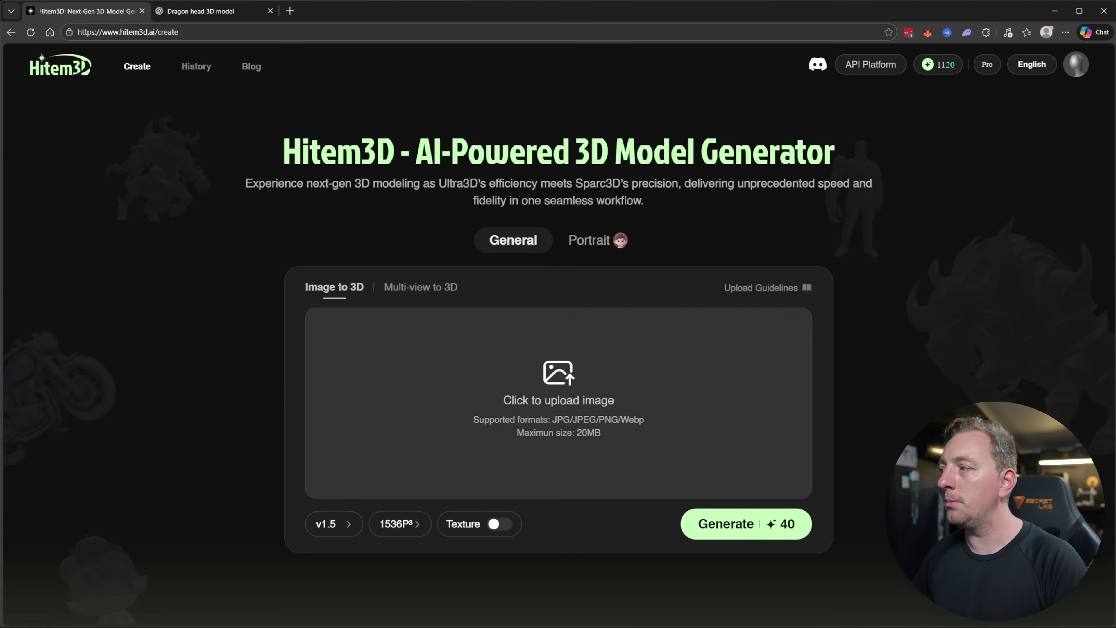
Upload the helmeted armour bust image and generate its 3D model at 1536P³pro resolution with texture off.
left_click_drag(651, 434, 652, 435)
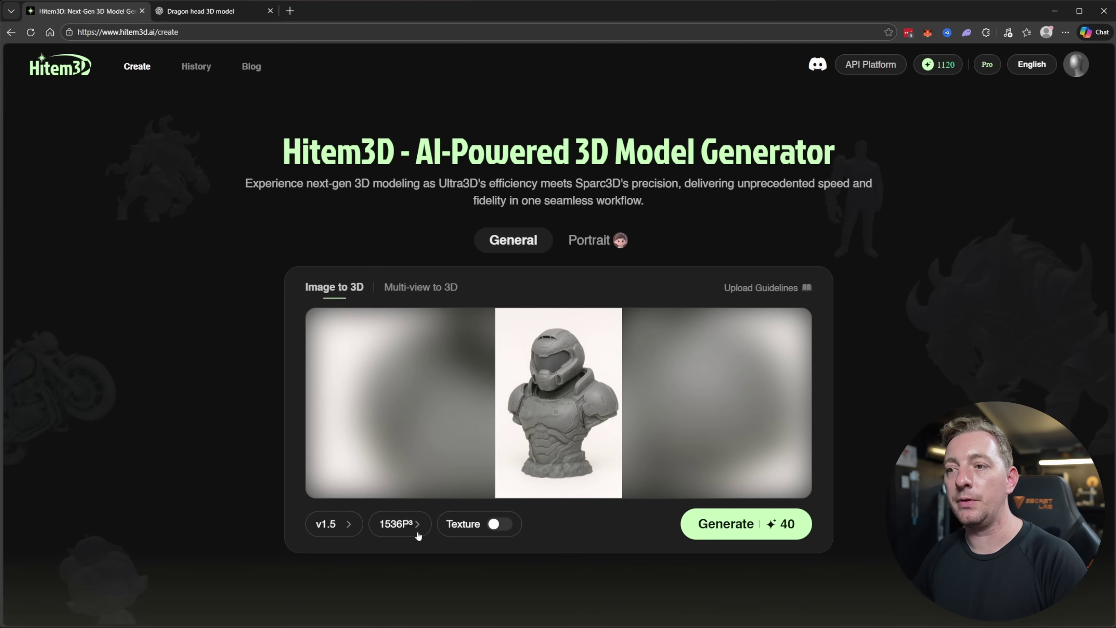
left_click(403, 523)
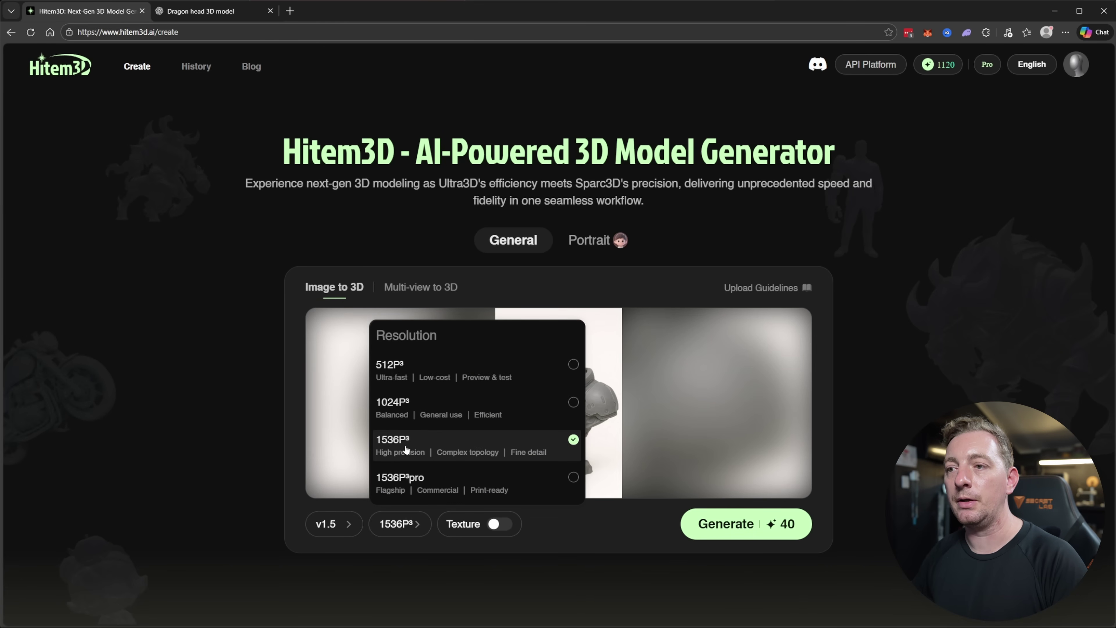
left_click(568, 484)
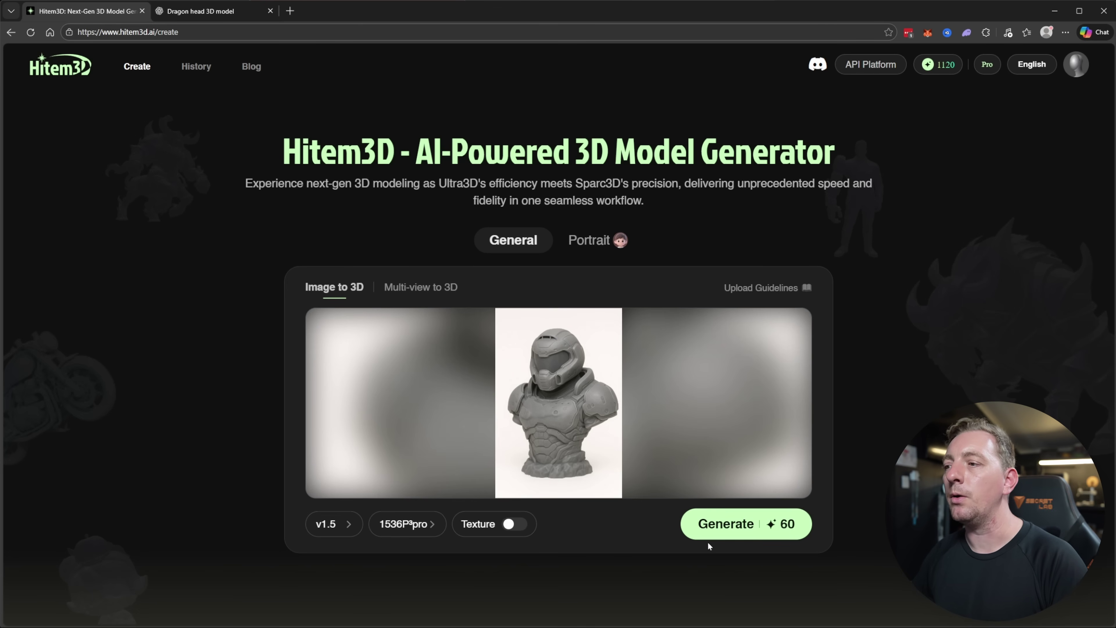
left_click(734, 524)
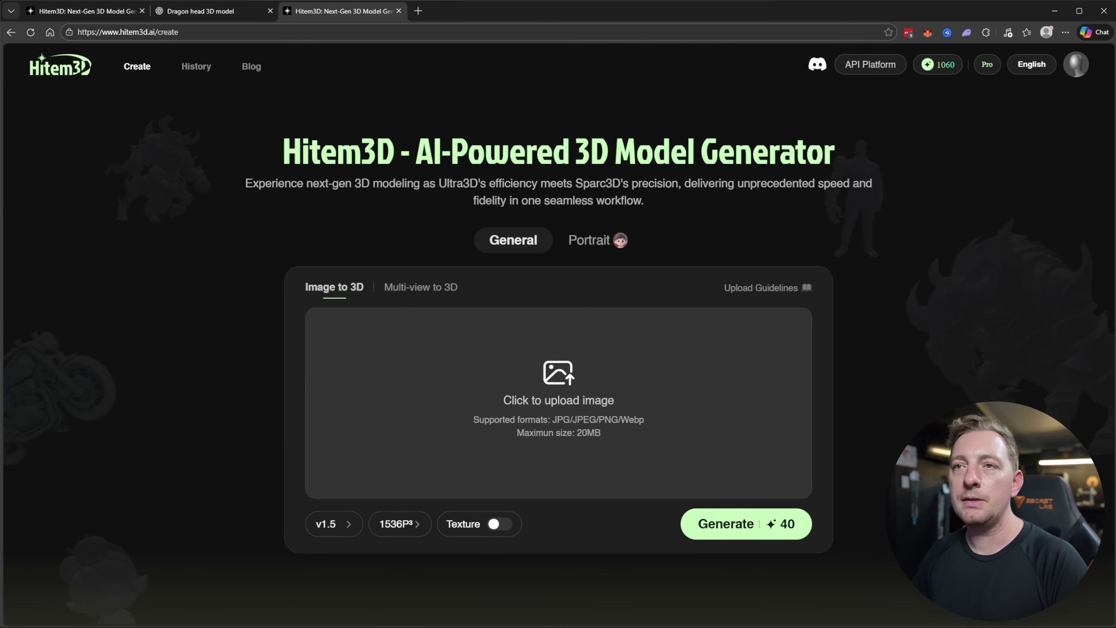
Check the progress of the new model generation in the asset history.
left_click(206, 72)
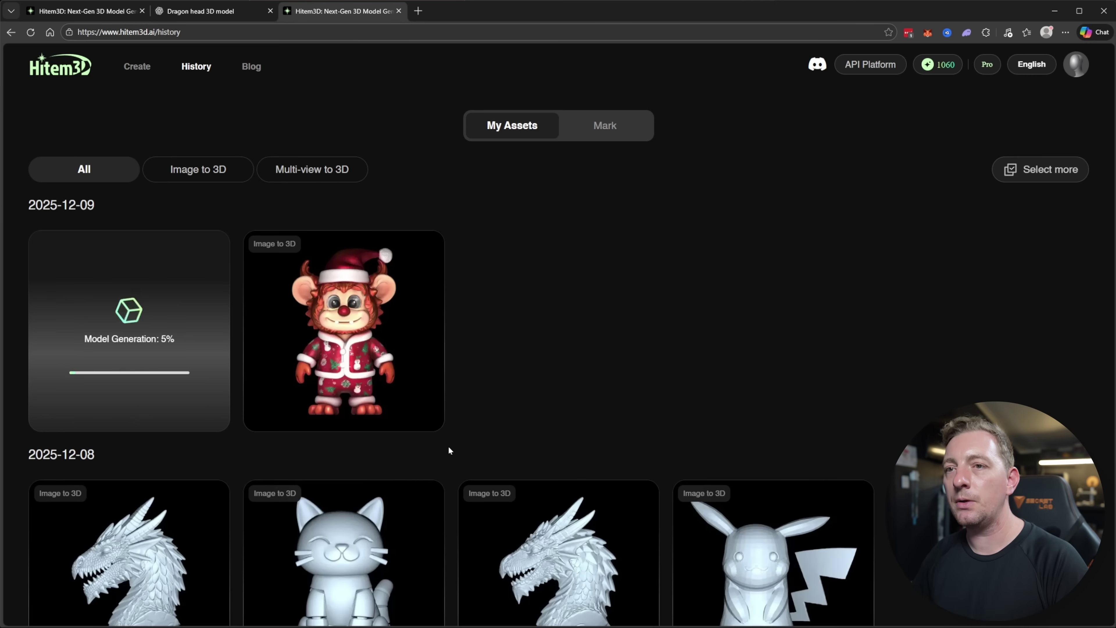
scroll(448, 446, "down", 3)
scroll(450, 451, "up", 3)
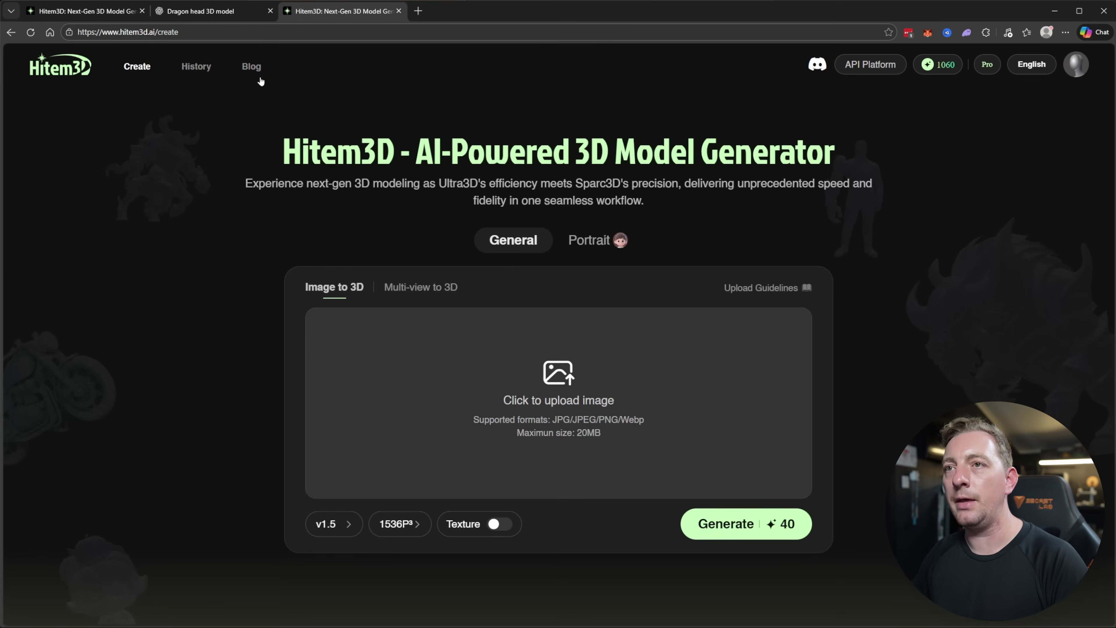
Browse the articles on the Hitem3D blog.
left_click(252, 68)
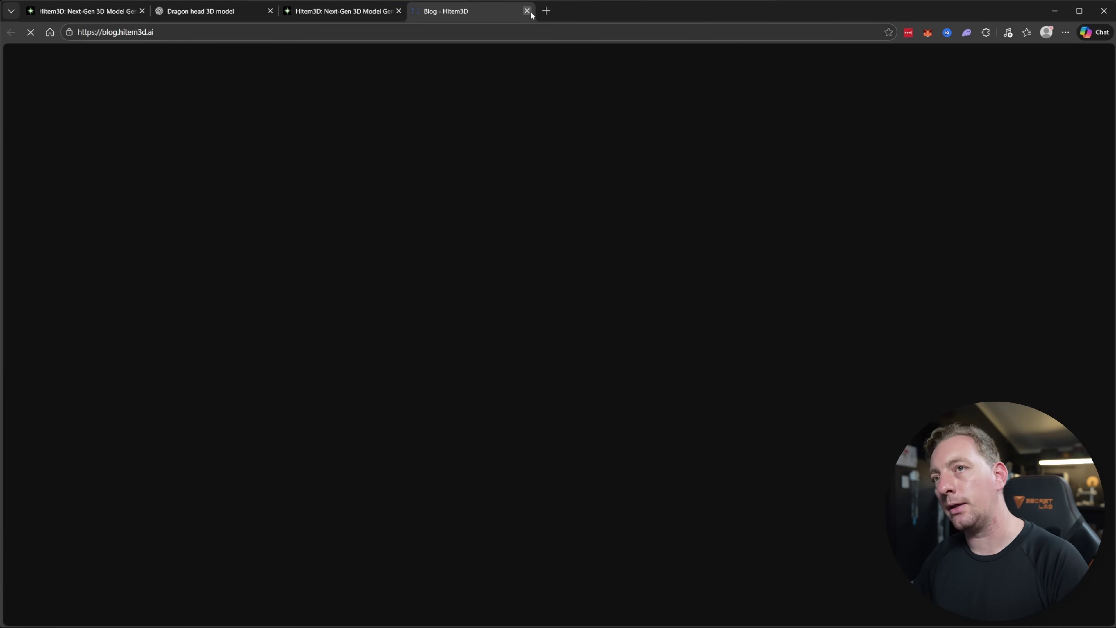
scroll(220, 336, "down", 10)
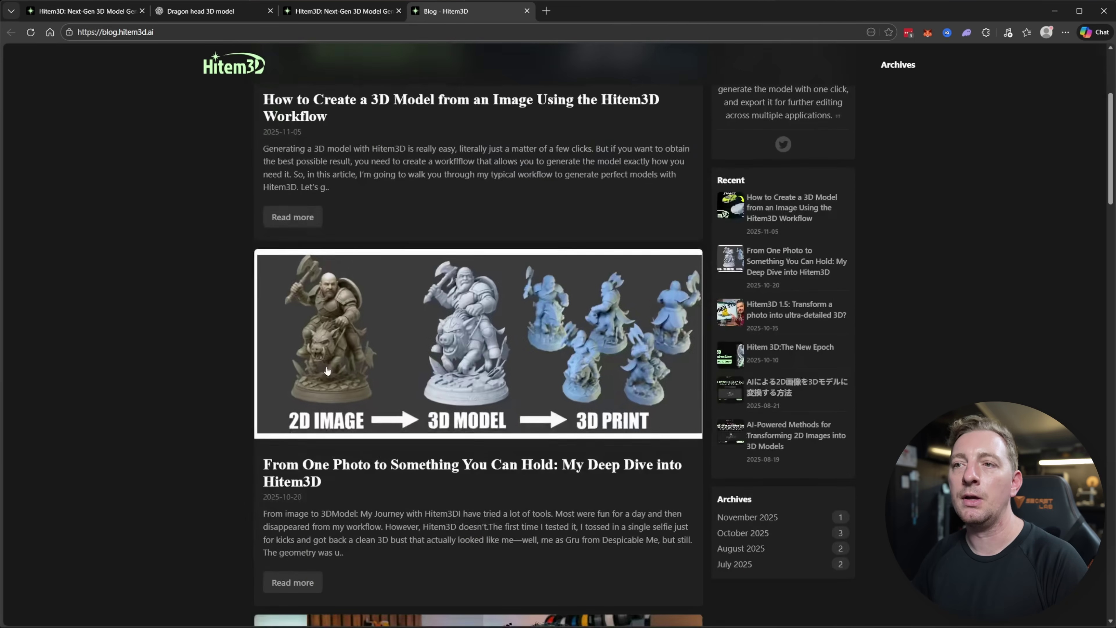
scroll(232, 332, "down", 10)
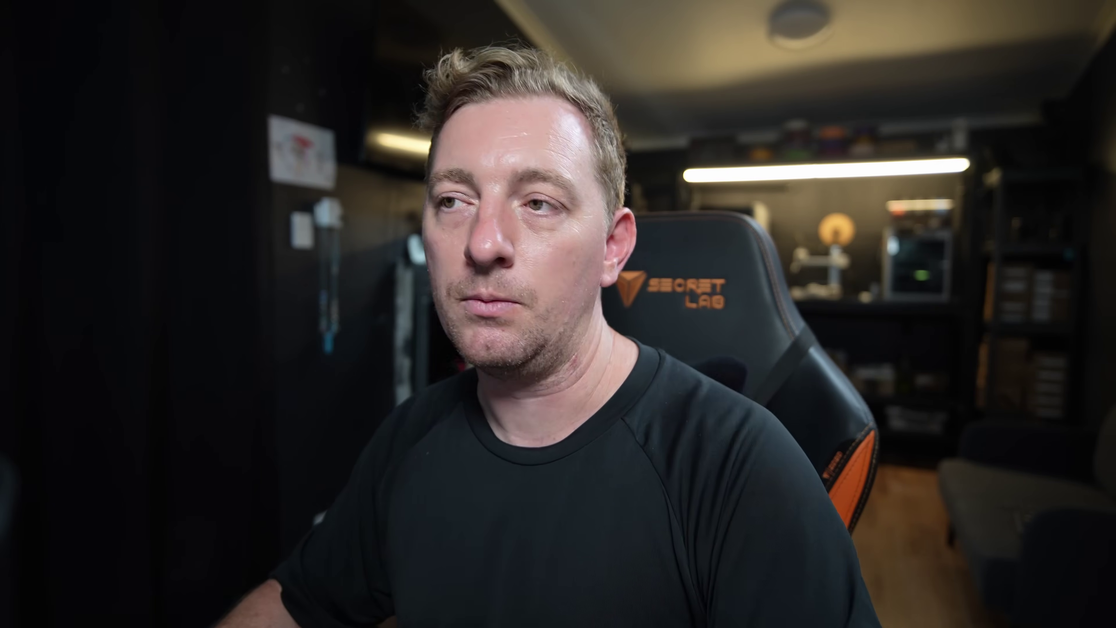
Show the Portrait generation mode and its single-image Image to 3D option.
left_click(596, 250)
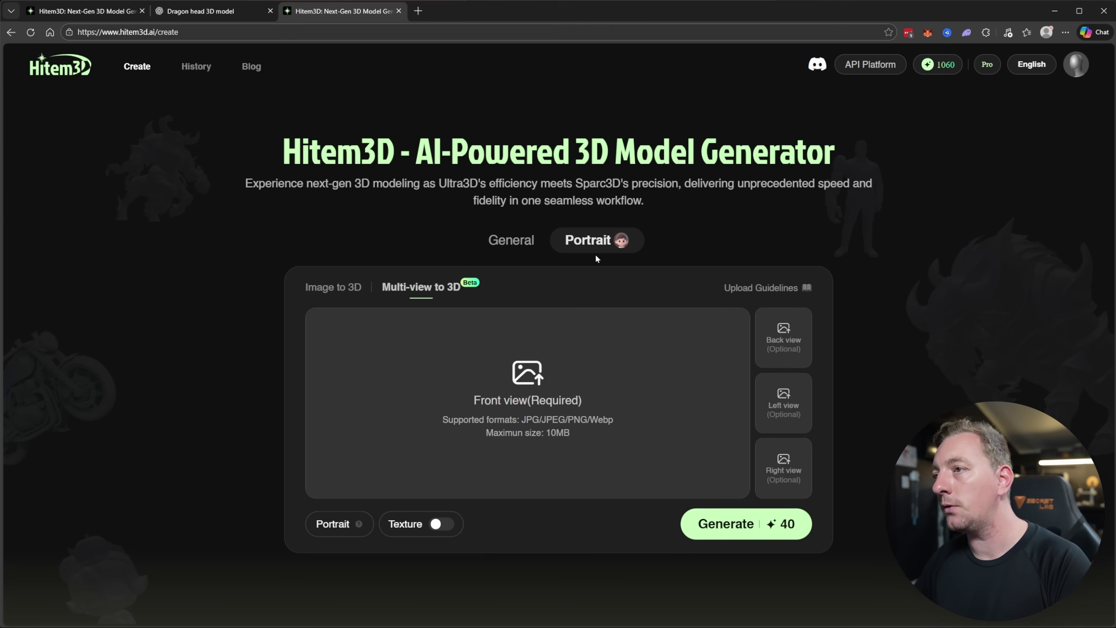
left_click(333, 290)
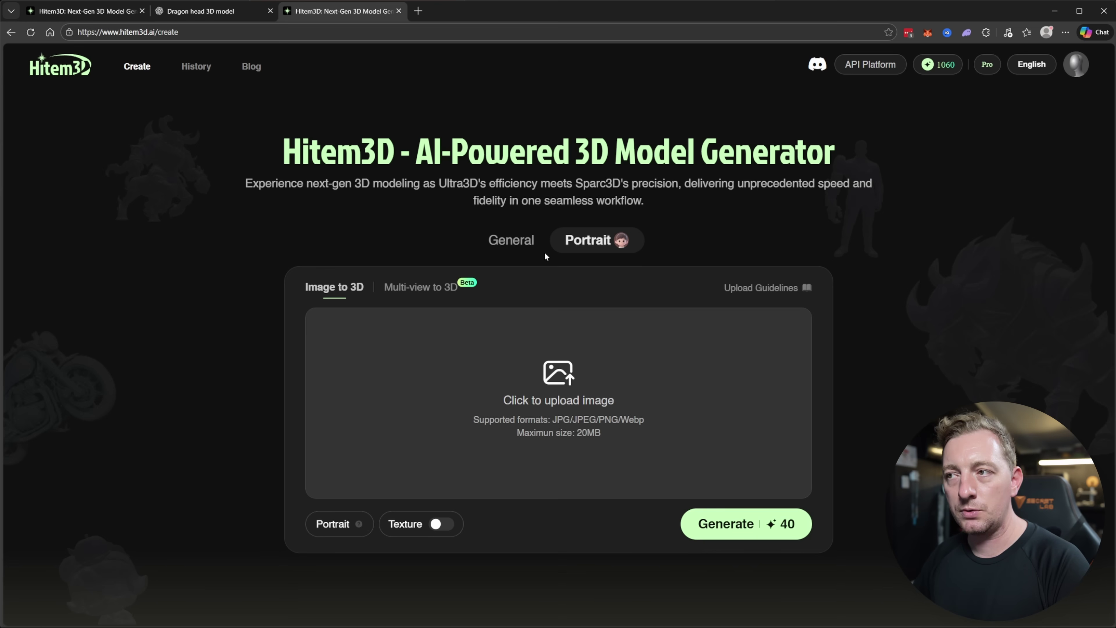
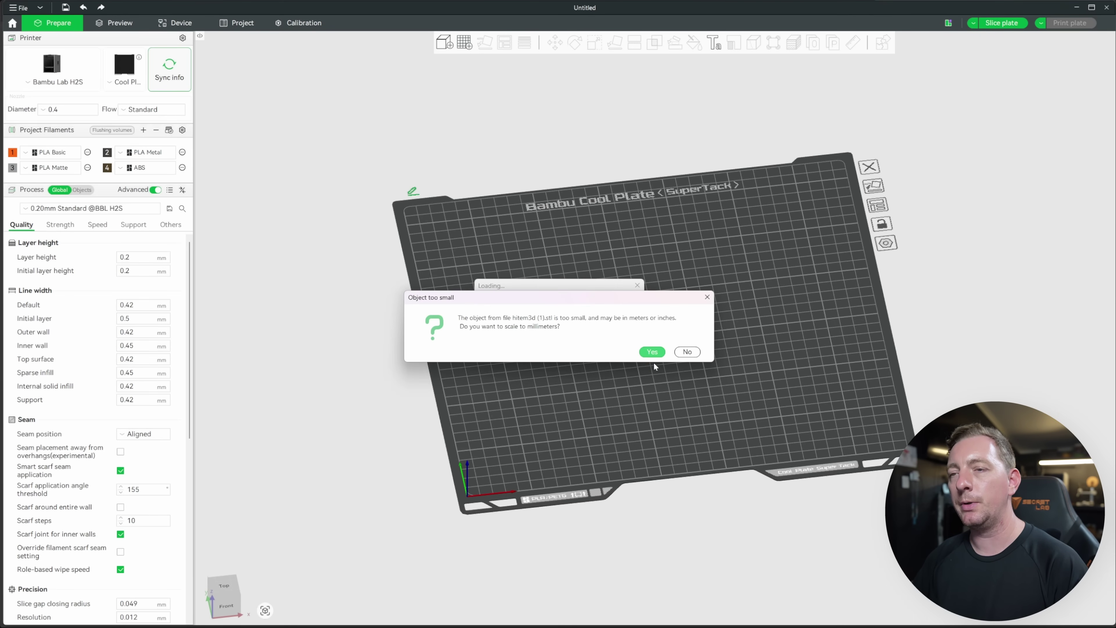
In Bambu Studio, accept scaling the imported hitem3d (1).stl dragon bust to millimetres.
left_click(652, 352)
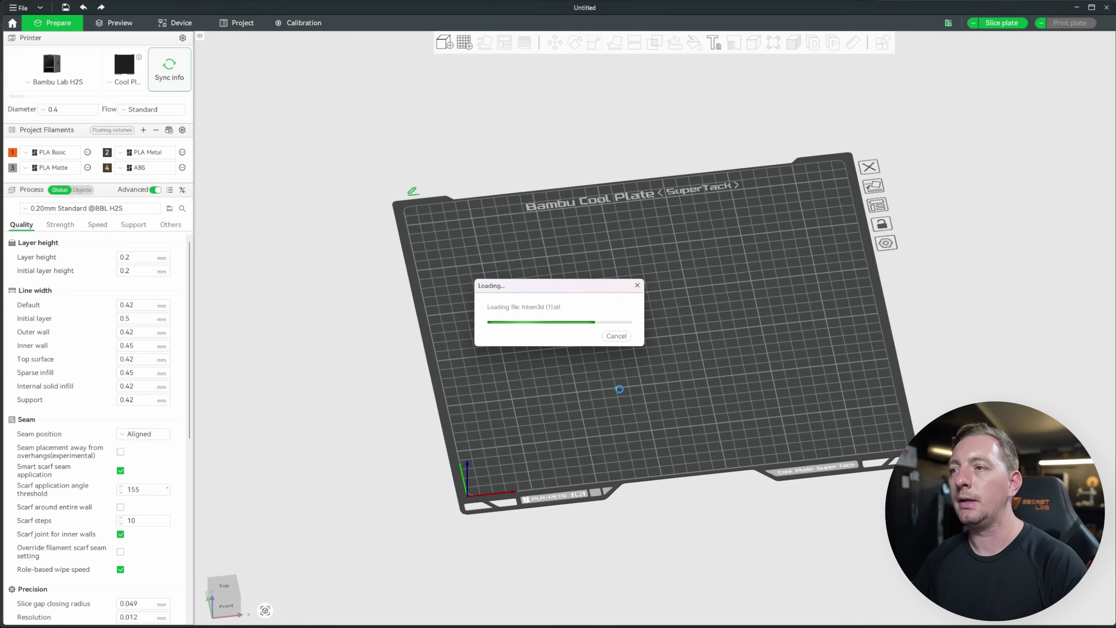
scroll(671, 347, "up", 5)
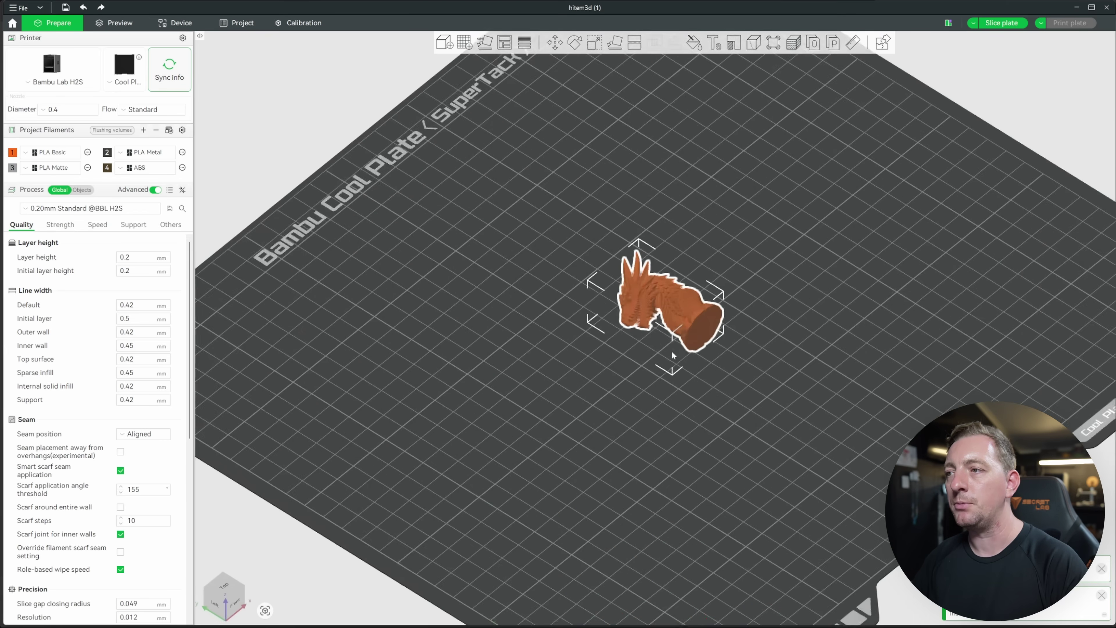
scroll(677, 361, "up", 2)
Rotate the dragon bust 90° about X and 90° about Z so it stands upright facing the front.
key("r")
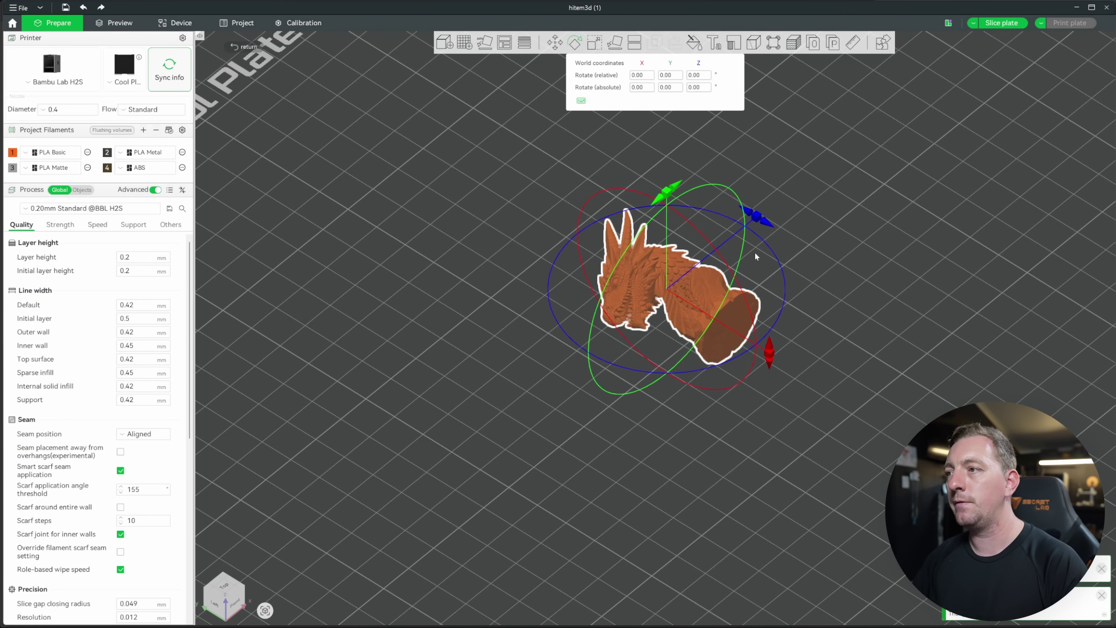
left_click_drag(762, 347, 747, 264)
left_click_drag(756, 184, 588, 217)
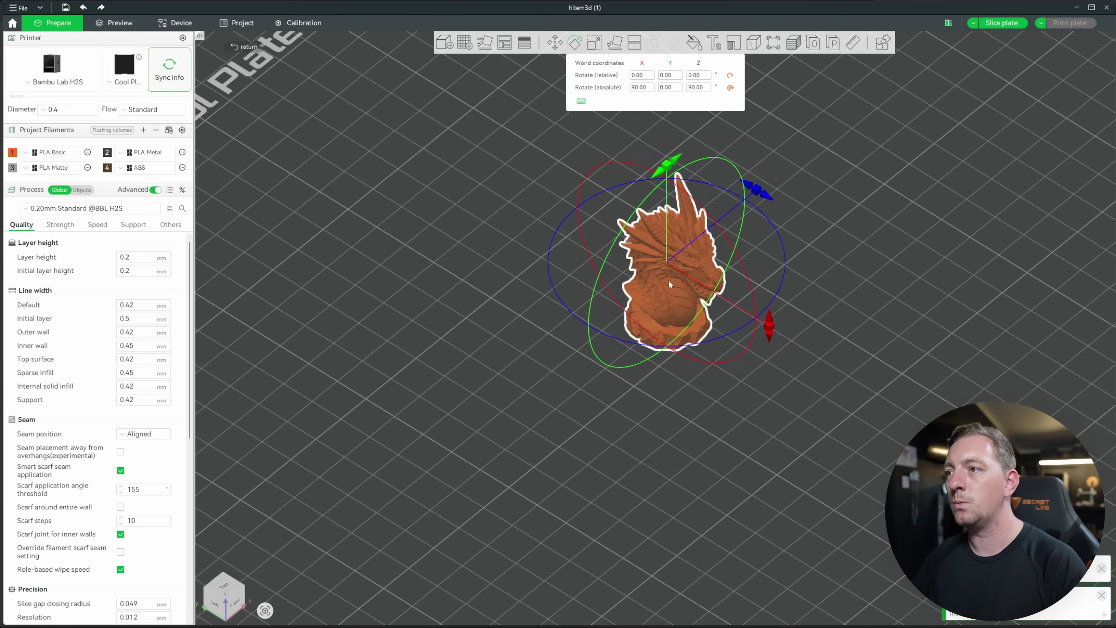
key("1")
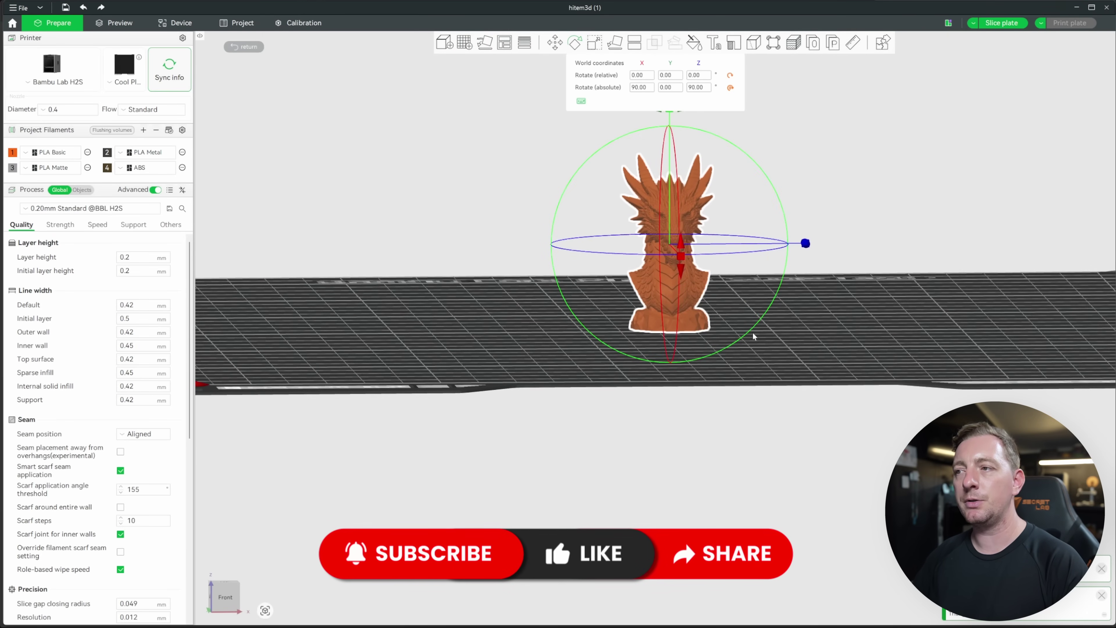
left_click_drag(755, 377, 760, 427)
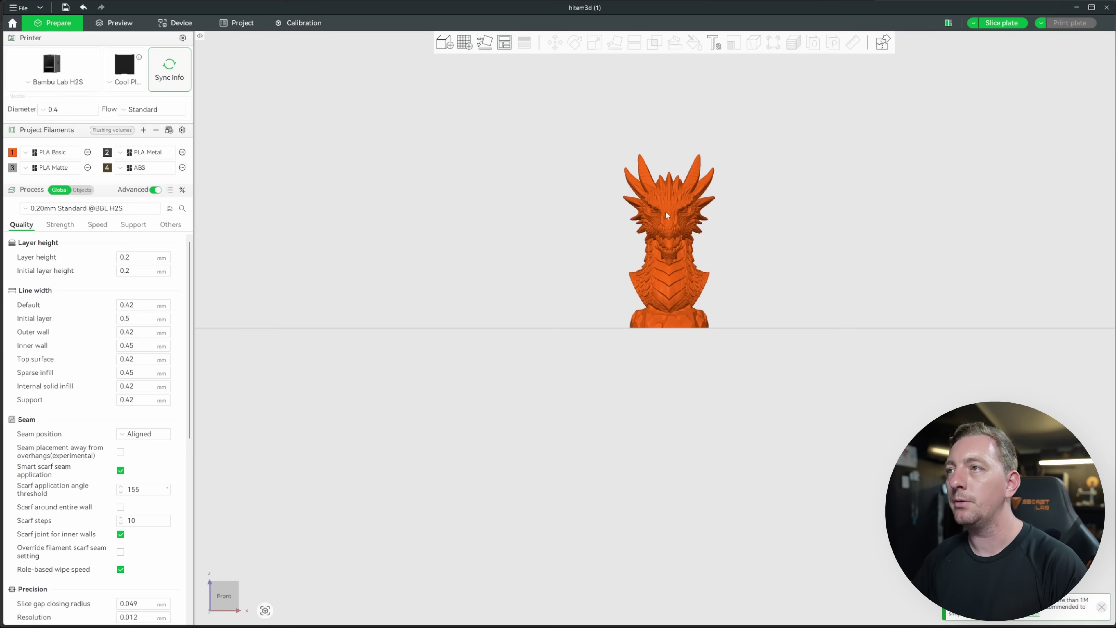
Cut the dragon bust with a horizontal plane at 0.30 mm height, keeping only the upper part placed on the cut.
left_click_drag(666, 211, 637, 46)
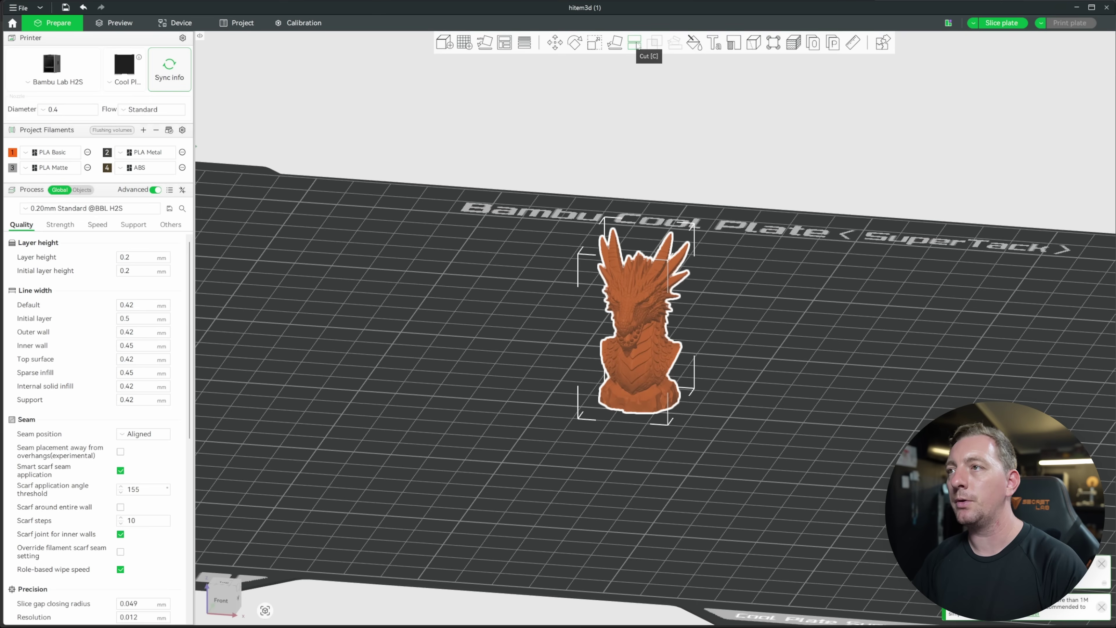
left_click(637, 46)
left_click_drag(643, 317, 641, 374)
left_click_drag(747, 435, 793, 444)
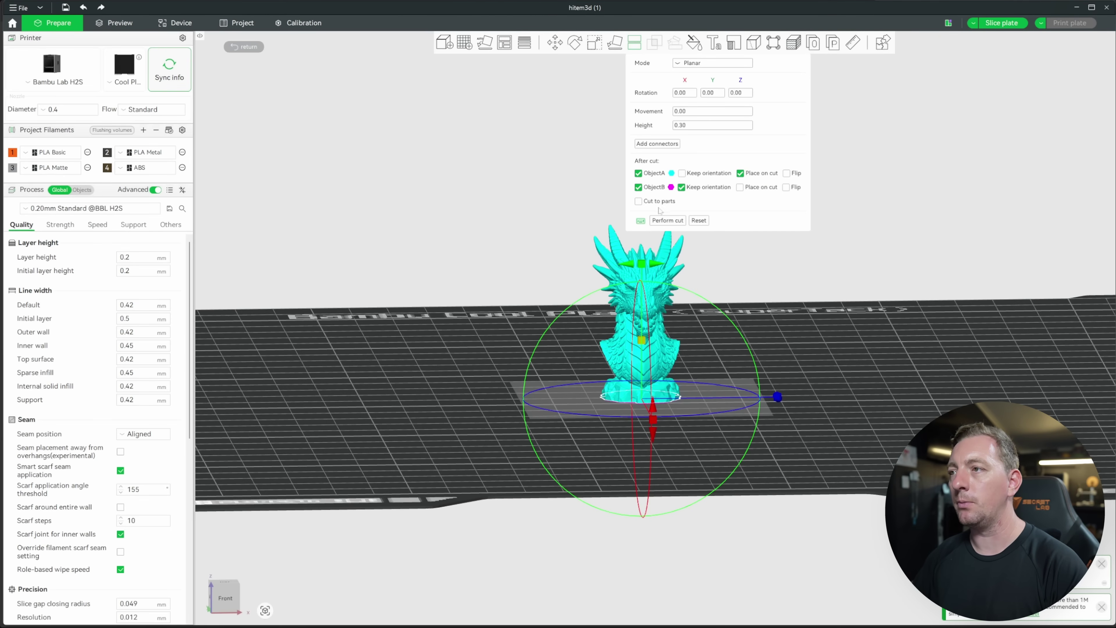
left_click(639, 188)
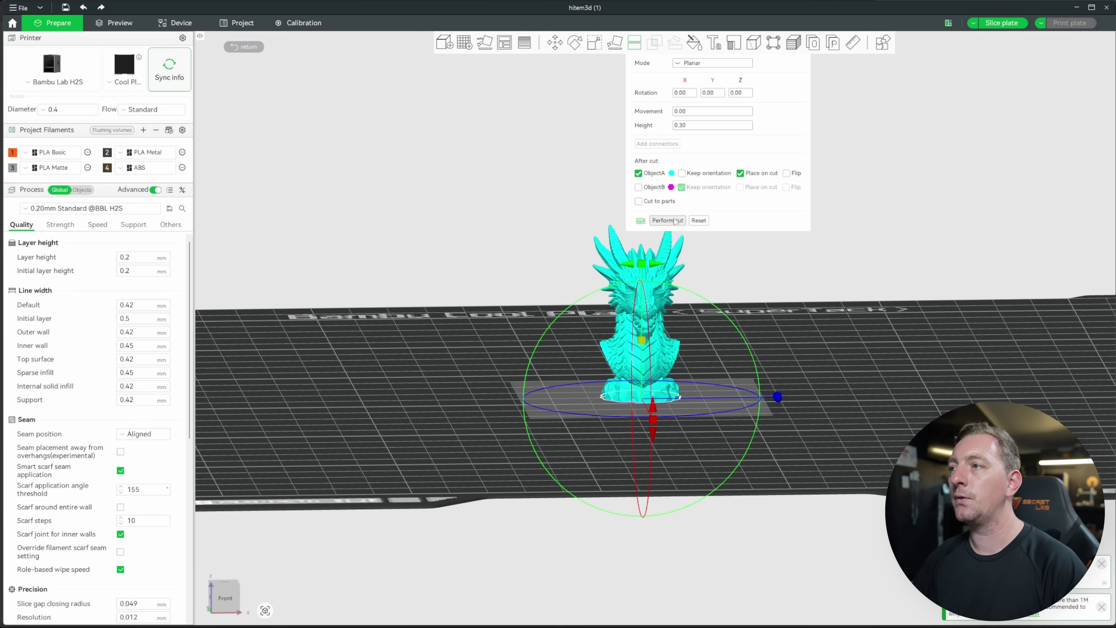
left_click(672, 221)
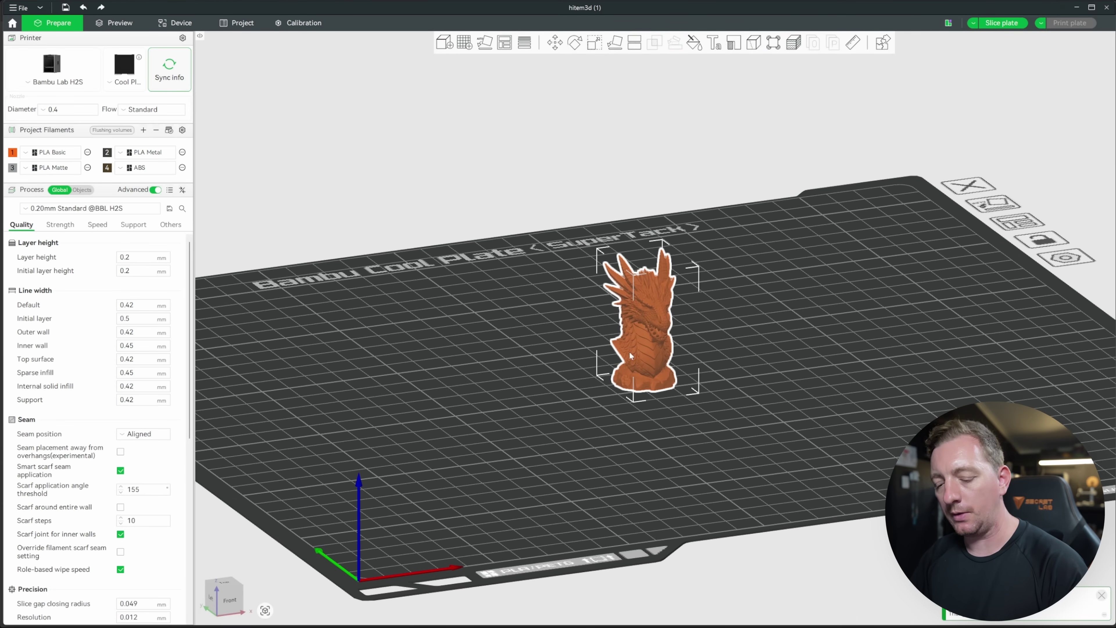
Scale the dragon bust uniformly to 300%.
left_click(594, 42)
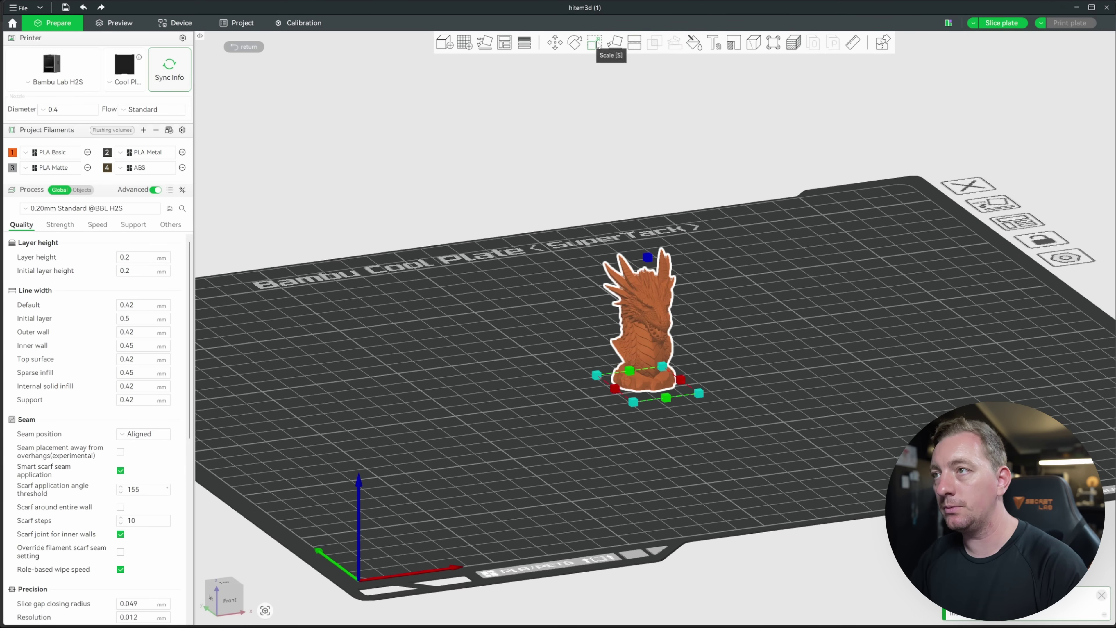
left_click(676, 76)
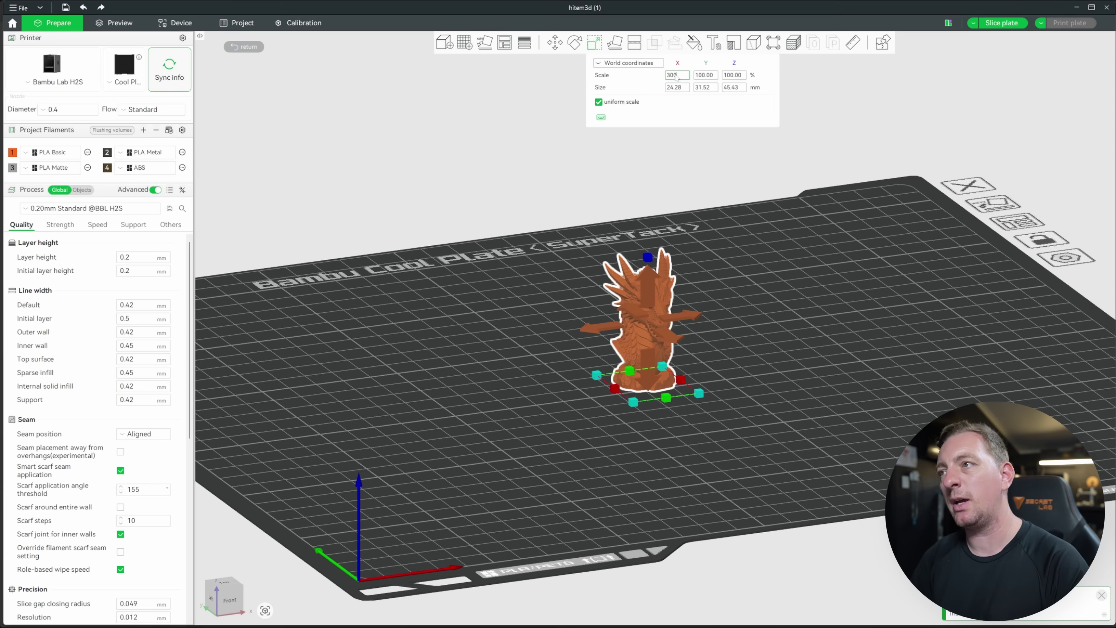
key("Return")
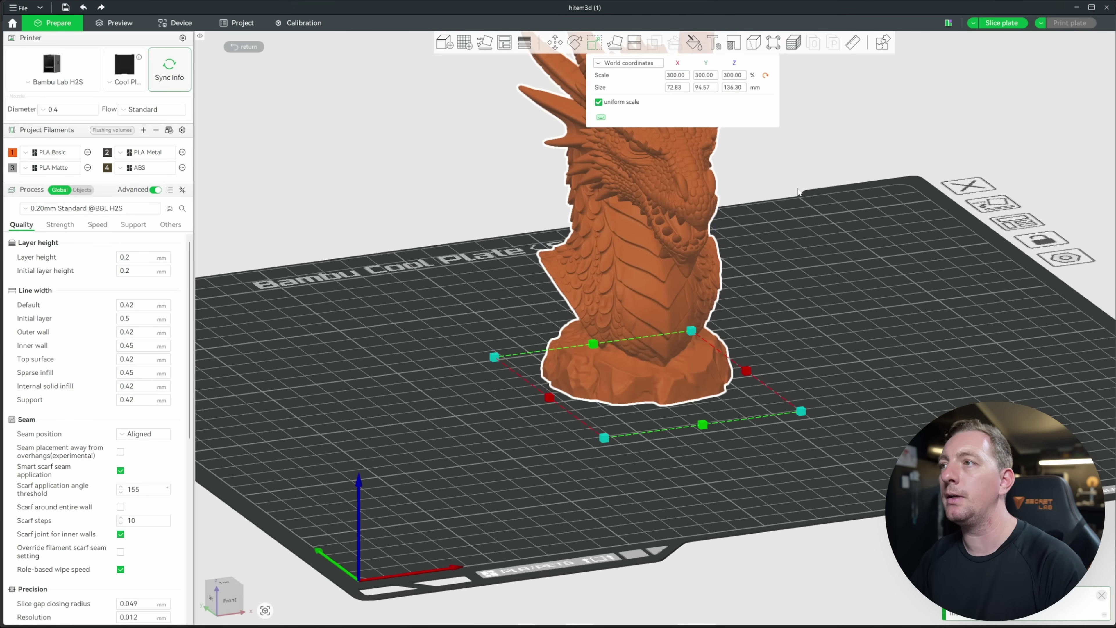
left_click_drag(799, 196, 809, 322)
left_click(805, 282)
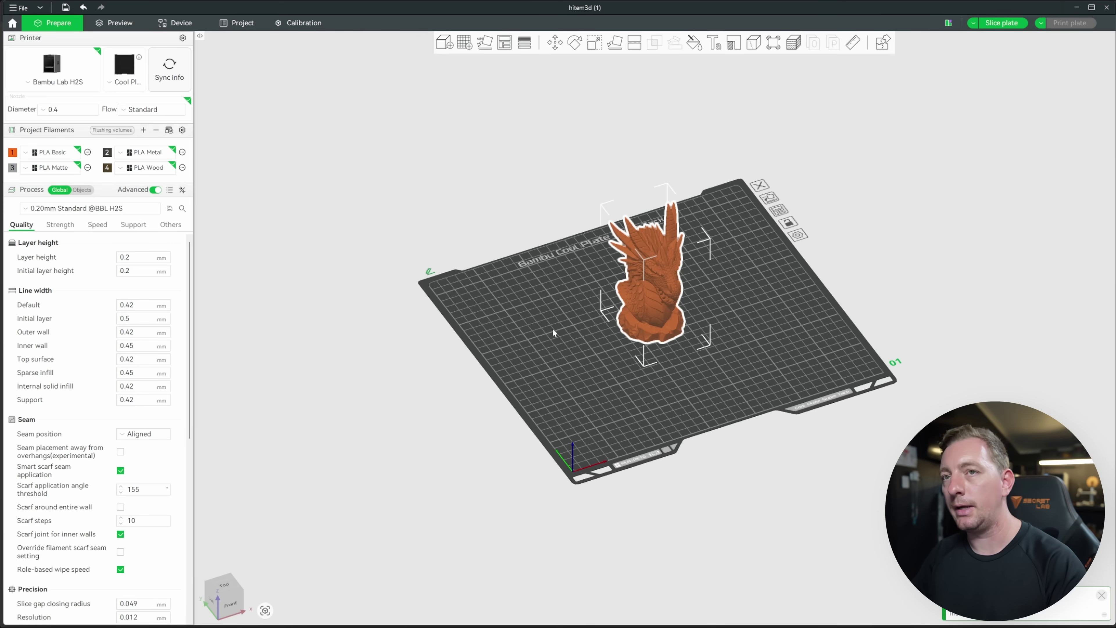
Assign filament 4, PLA Wood, to the dragon bust.
key("4")
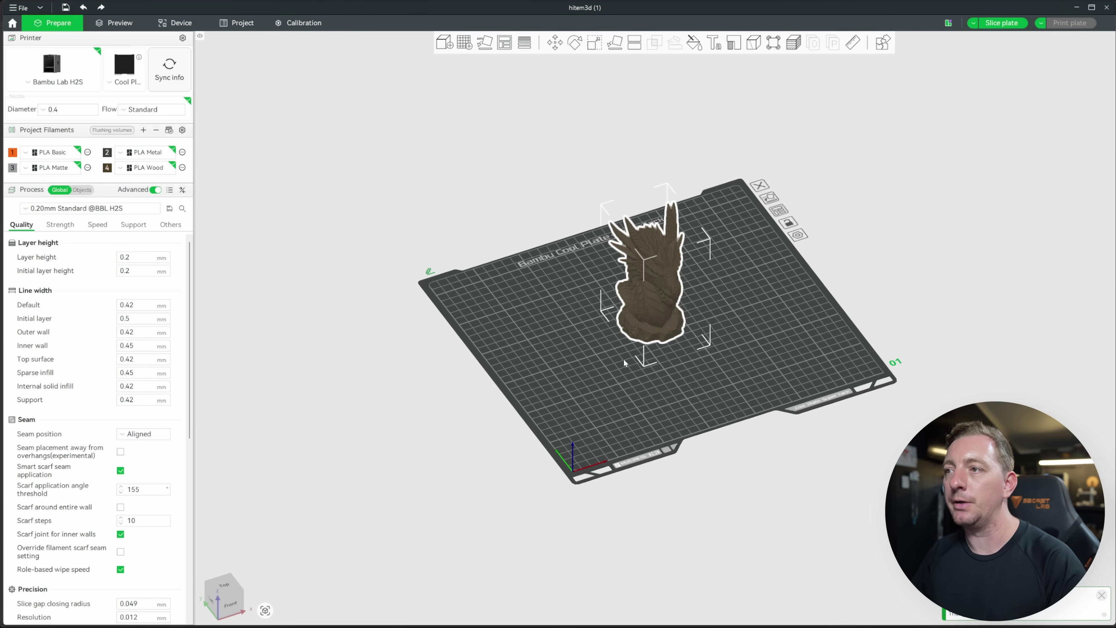
mouse_move(631, 396)
left_mouse_down()
mouse_move(601, 385)
mouse_move(628, 392)
left_mouse_up()
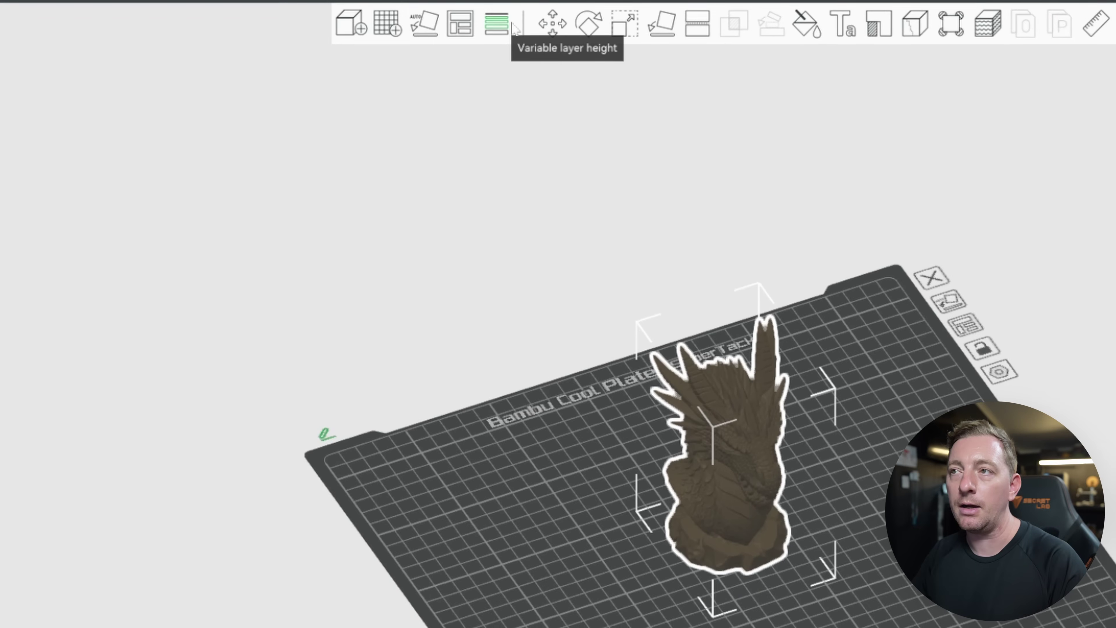
Apply adaptive variable layer height at 0.50 quality/speed to the dragon bust and enable tree(auto) supports.
left_click(527, 43)
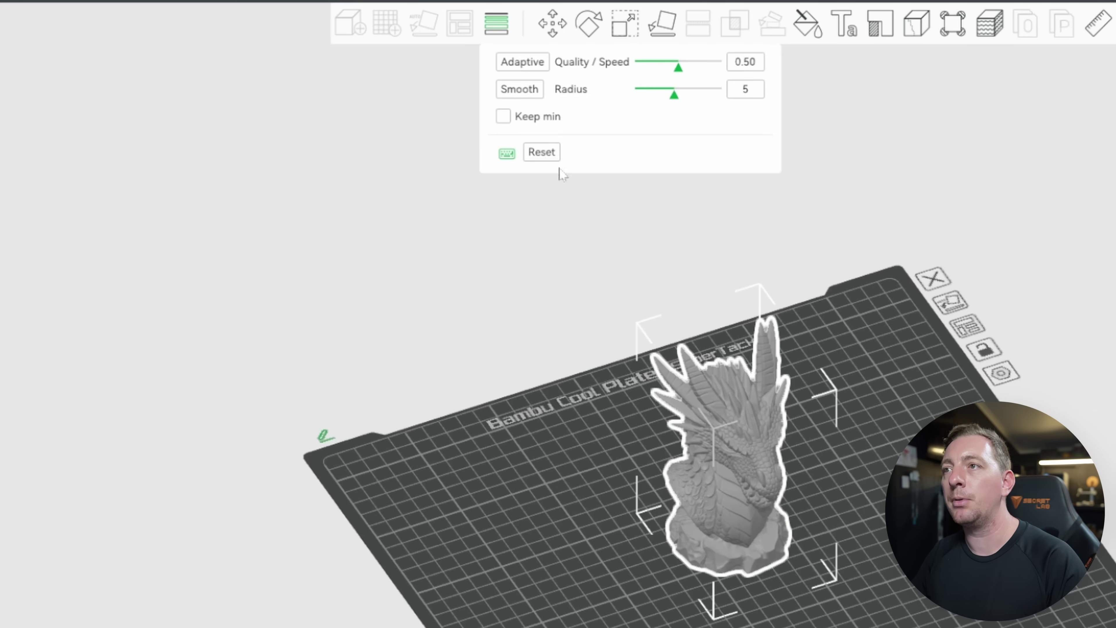
left_click(517, 65)
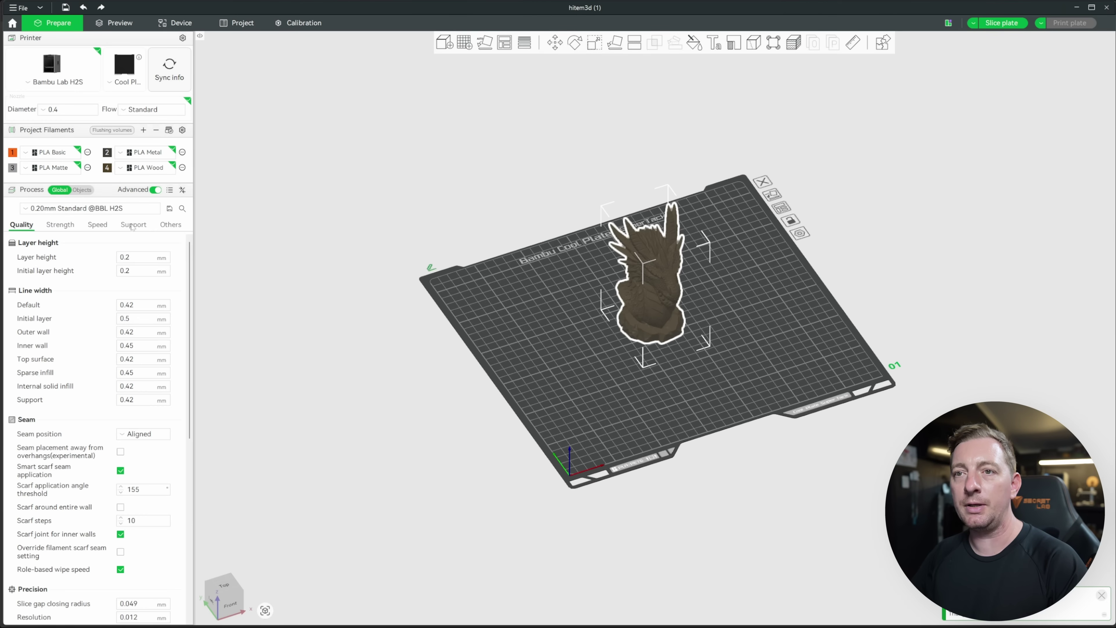
left_click(132, 225)
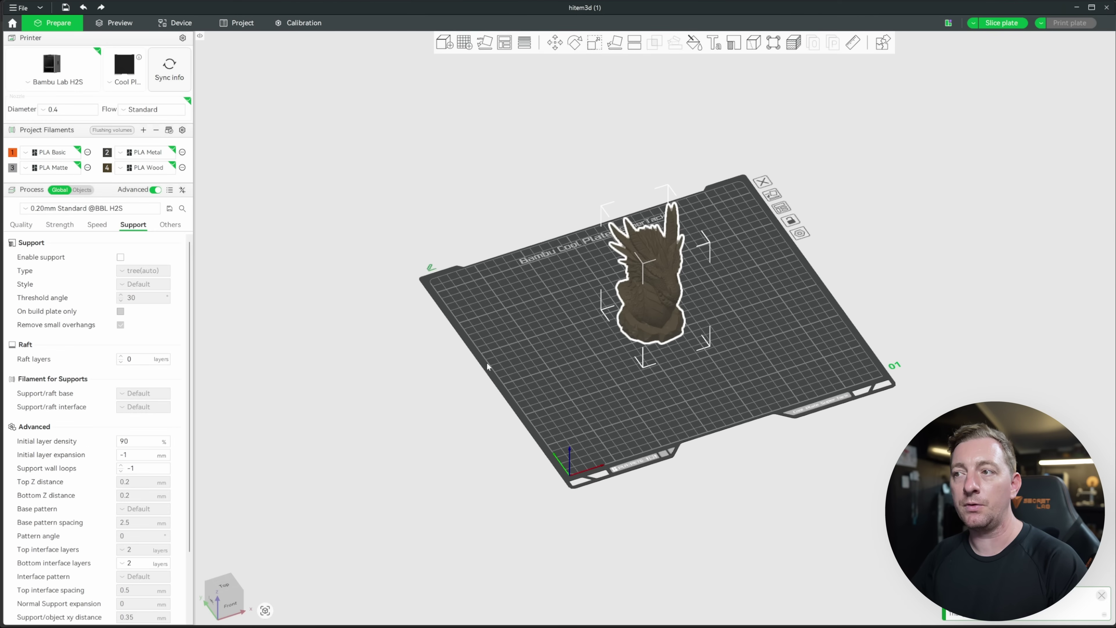
left_click(120, 258)
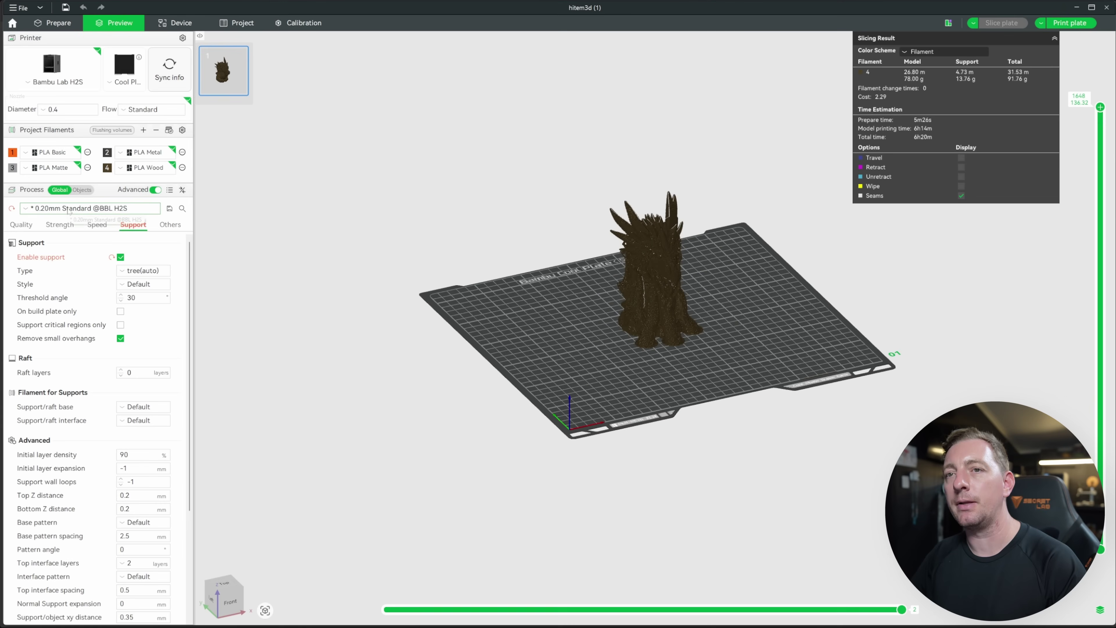
left_click(69, 209)
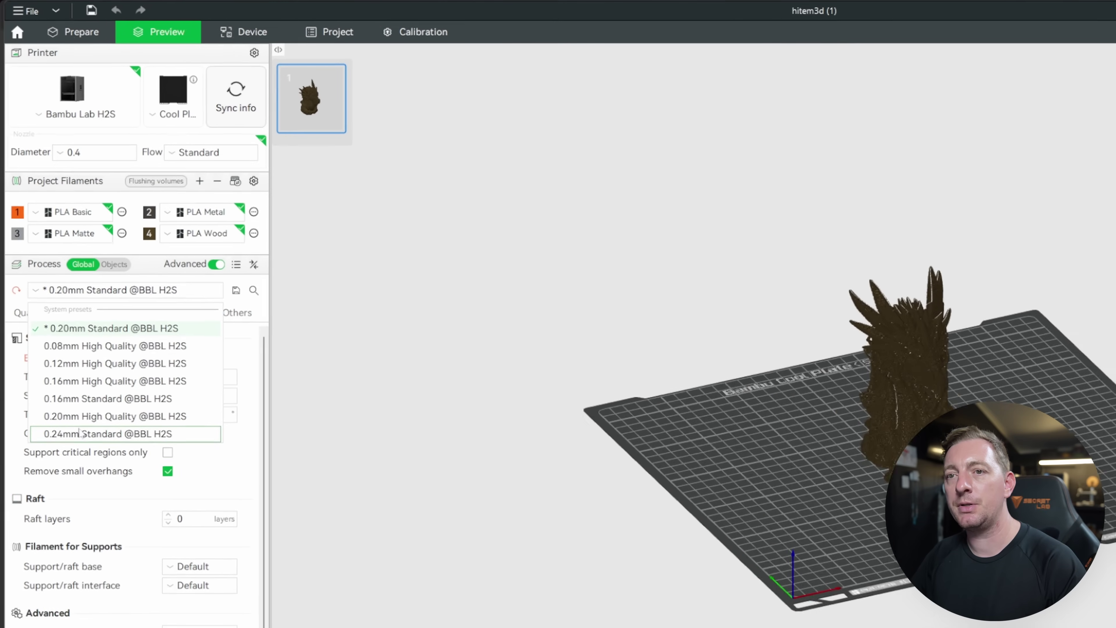
left_click(107, 435)
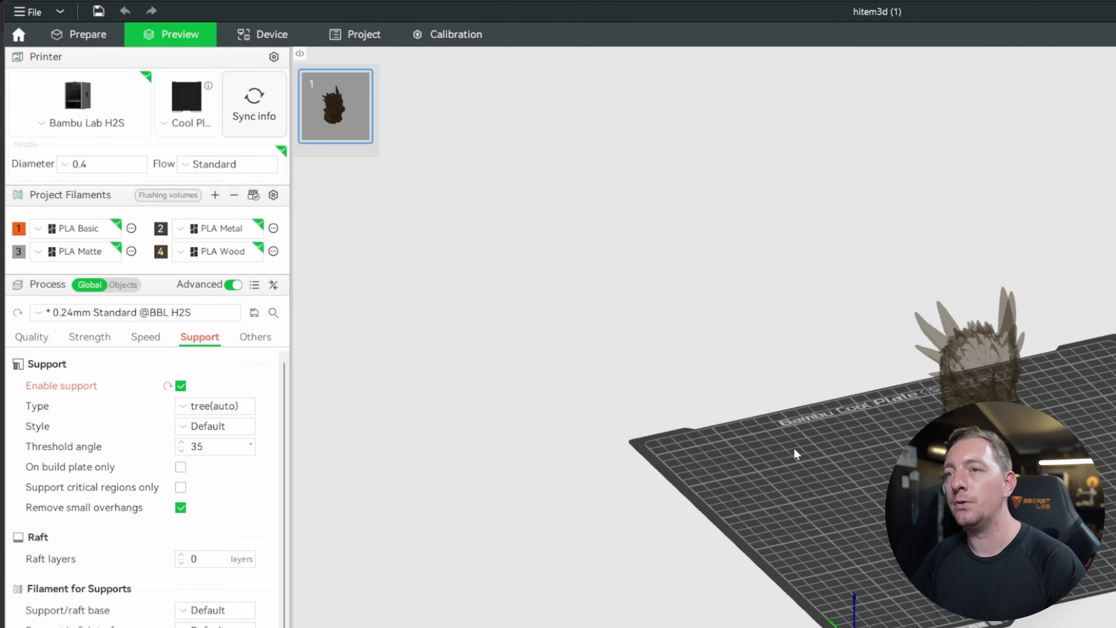
key("ctrl+1")
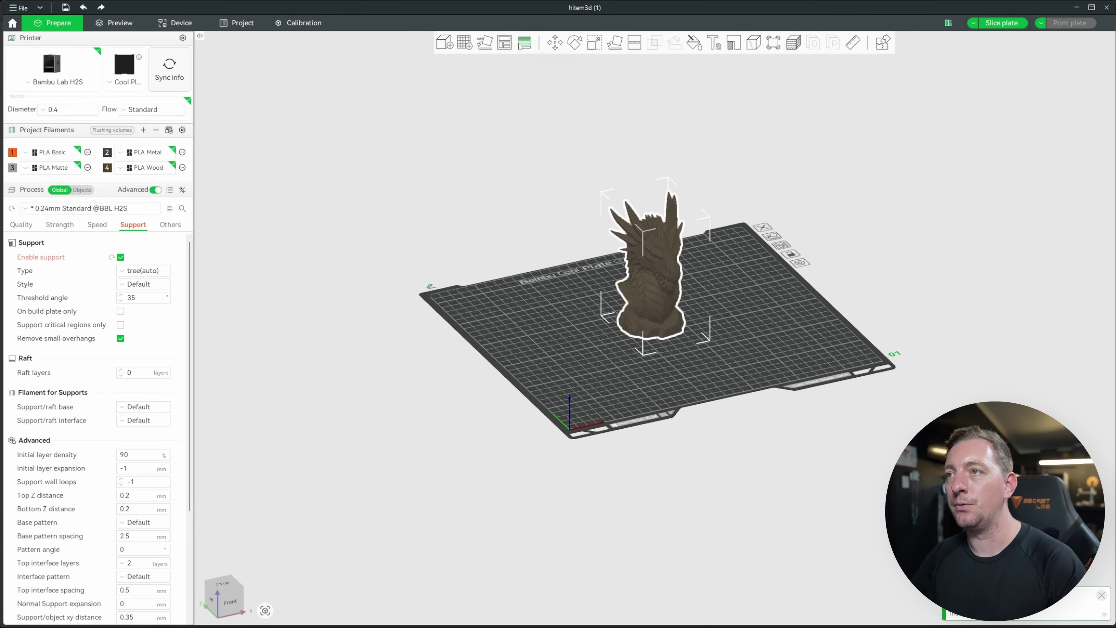
left_click(523, 43)
left_click(542, 78)
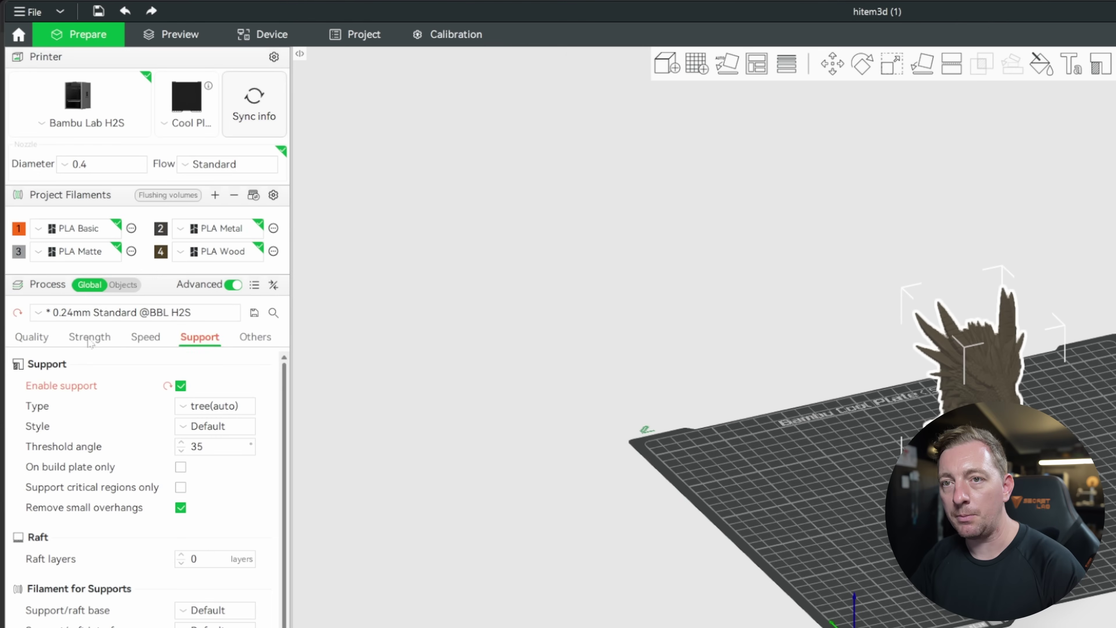
Set the sparse infill to 10% density with the Cross Hatch pattern.
left_click(68, 257)
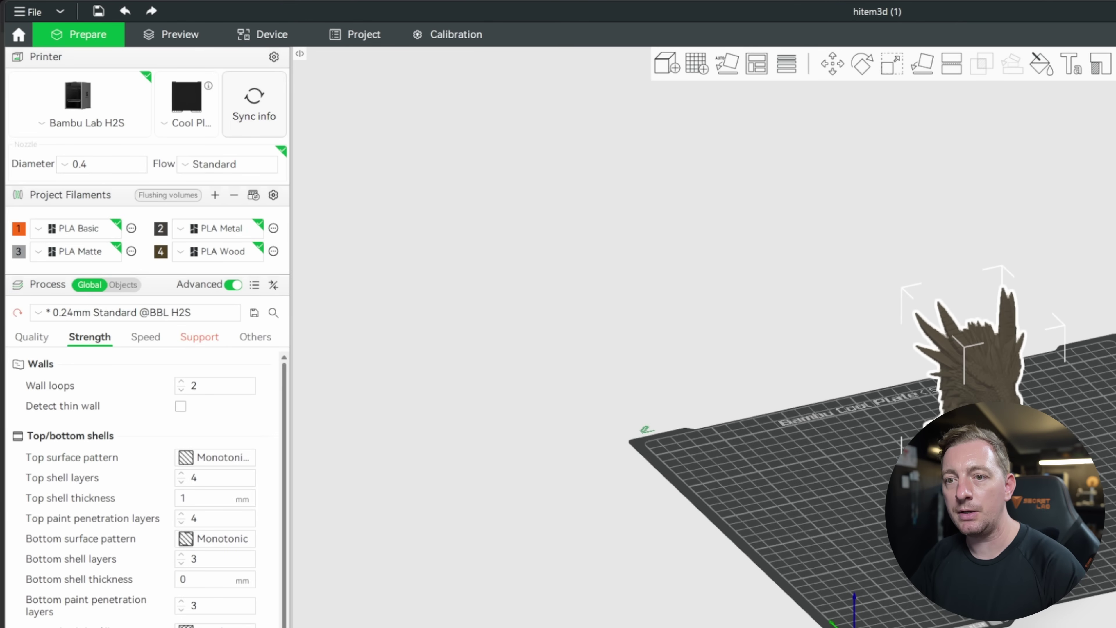
left_click(215, 625)
scroll(247, 480, "down", 3)
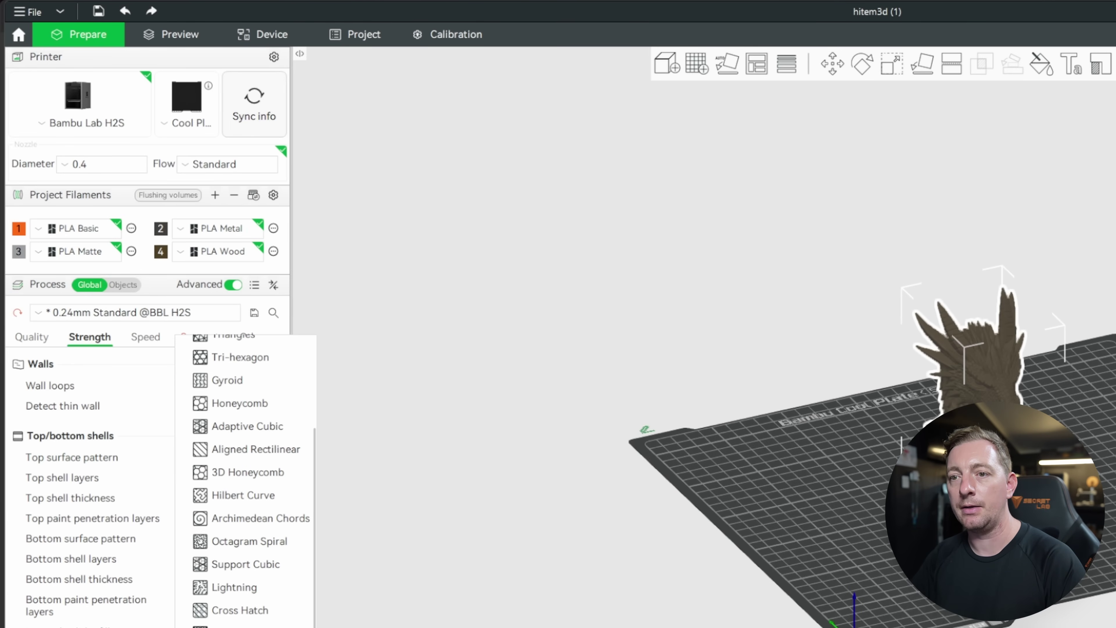
key("Return")
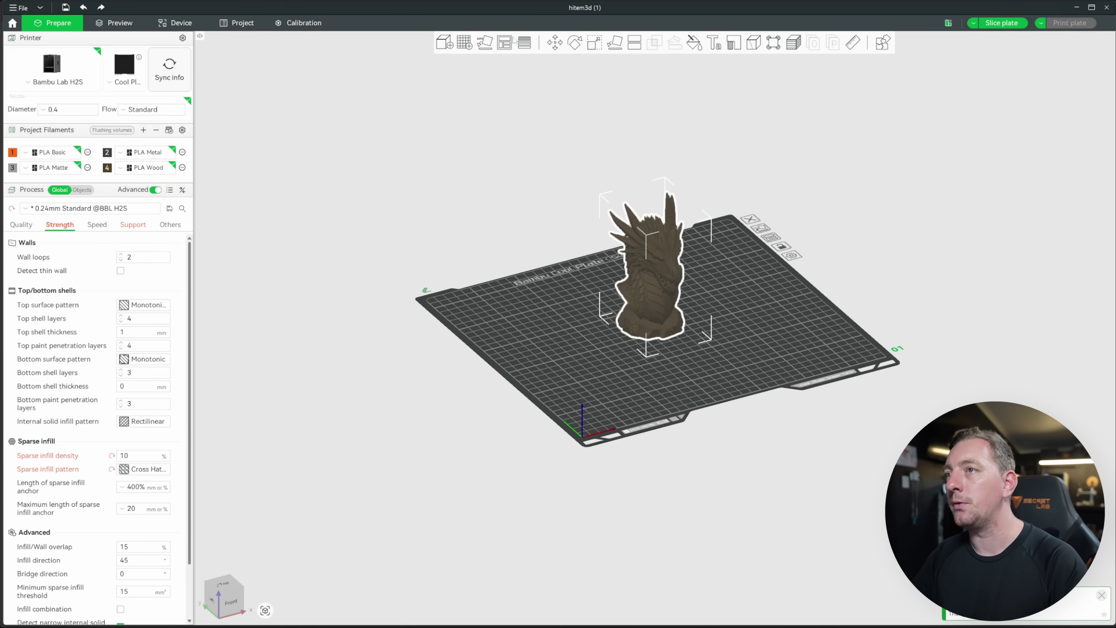
Scale the dragon bust uniformly to 400%.
key("s")
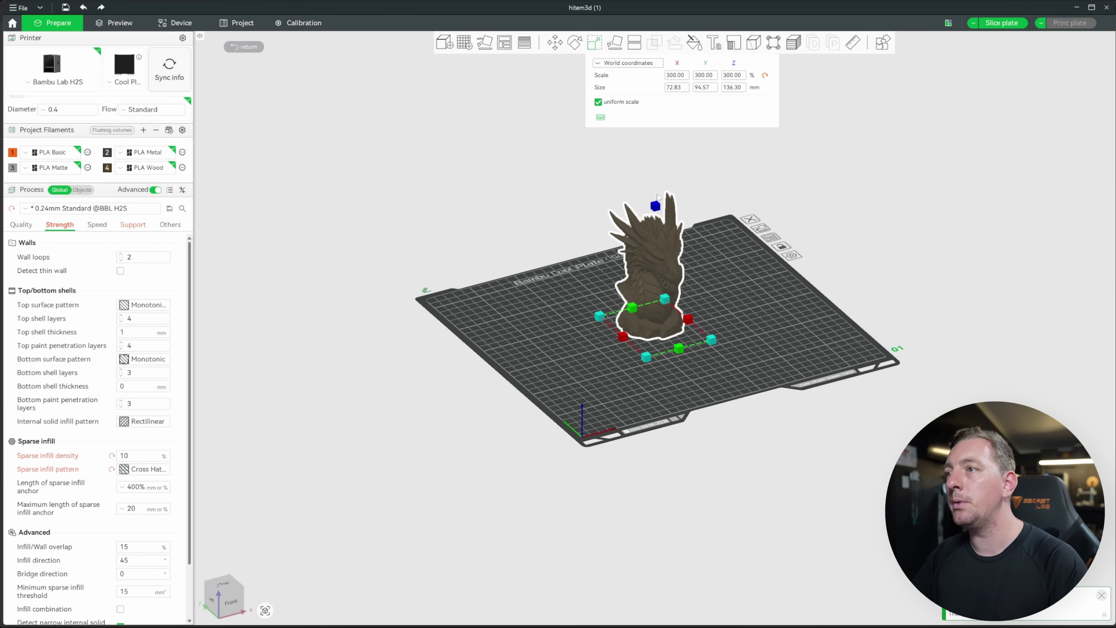
left_click(679, 77)
type("400")
key("Return")
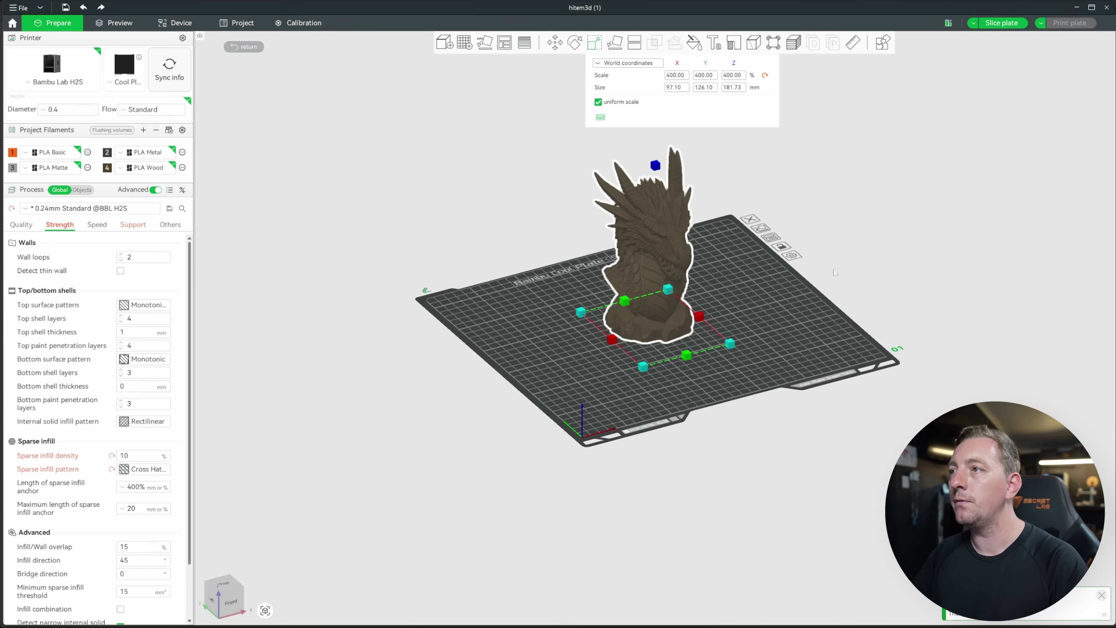
Slice the plate and inspect the dragon bust's tree supports from several angles.
key("ctrl+r")
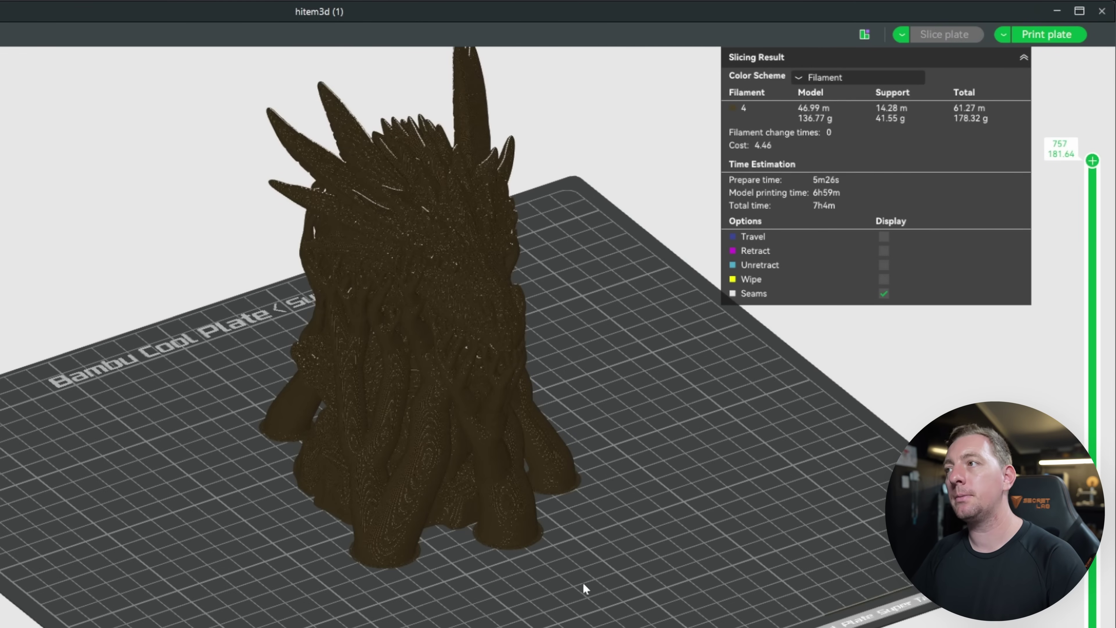
left_click_drag(590, 585, 747, 484)
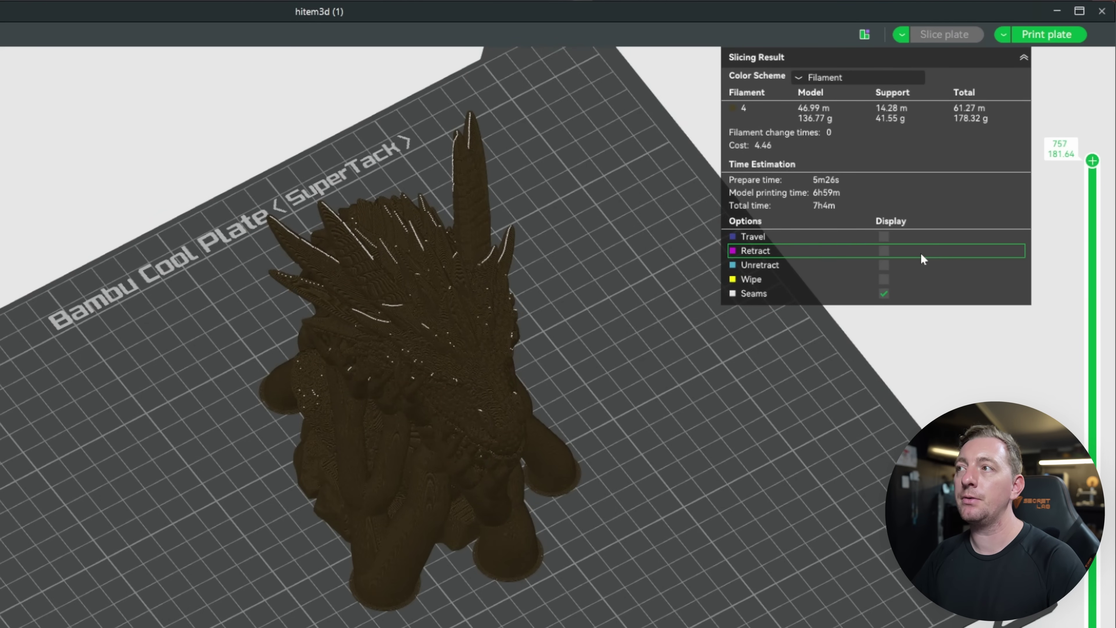
left_click_drag(771, 375, 613, 544)
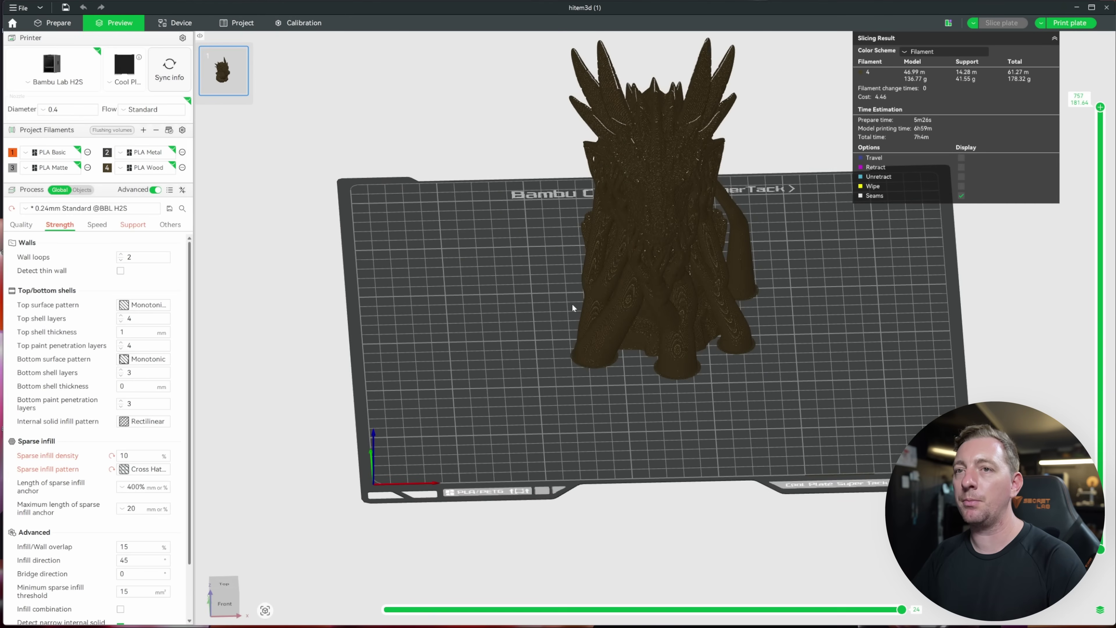
left_click_drag(604, 329, 611, 335)
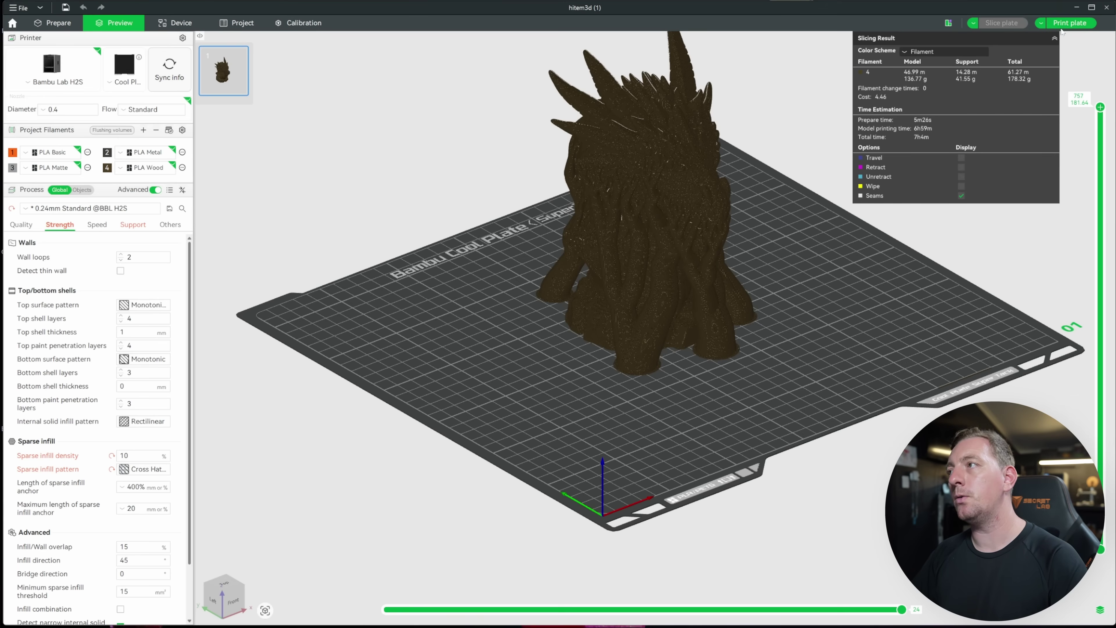
Send the sliced dragon bust to the DraftID-H2S printer using the PLA in slot A4.
left_click(1064, 25)
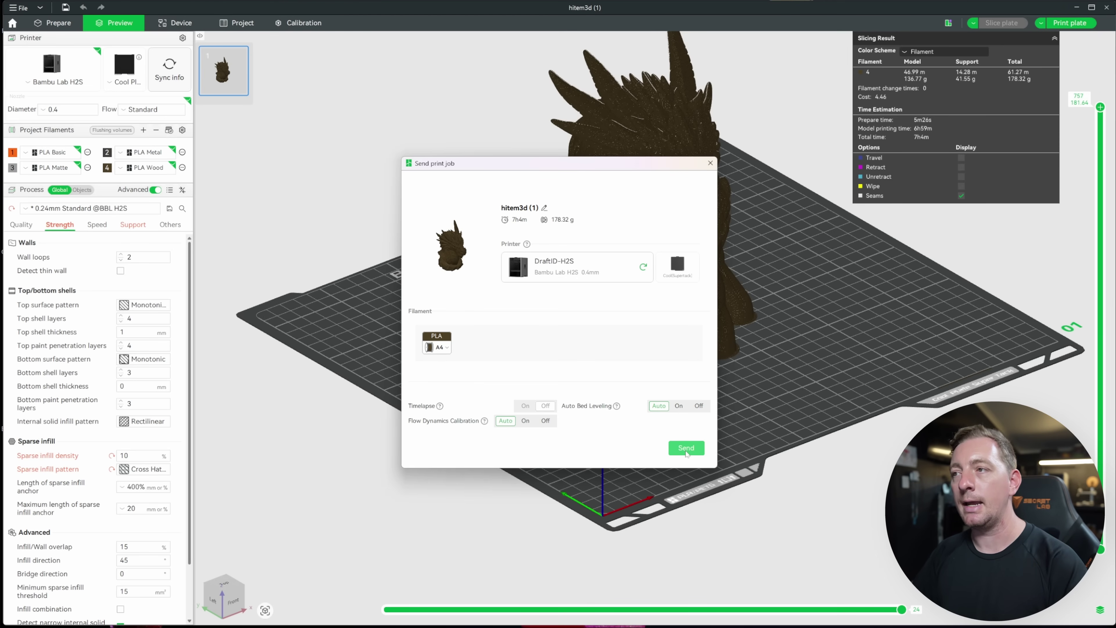
left_click(686, 448)
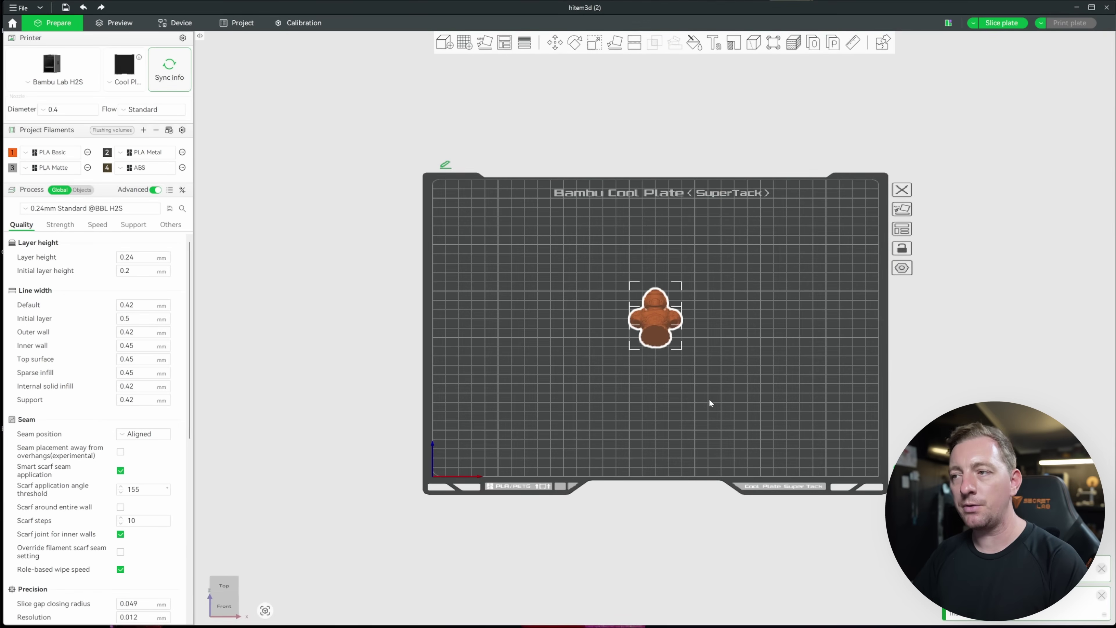
Rotate the helmeted armor bust 90° about X so it stands upright on the plate.
mouse_move(700, 398)
left_mouse_down()
mouse_move(721, 400)
mouse_move(711, 390)
left_mouse_up()
scroll(722, 396, "up", 3)
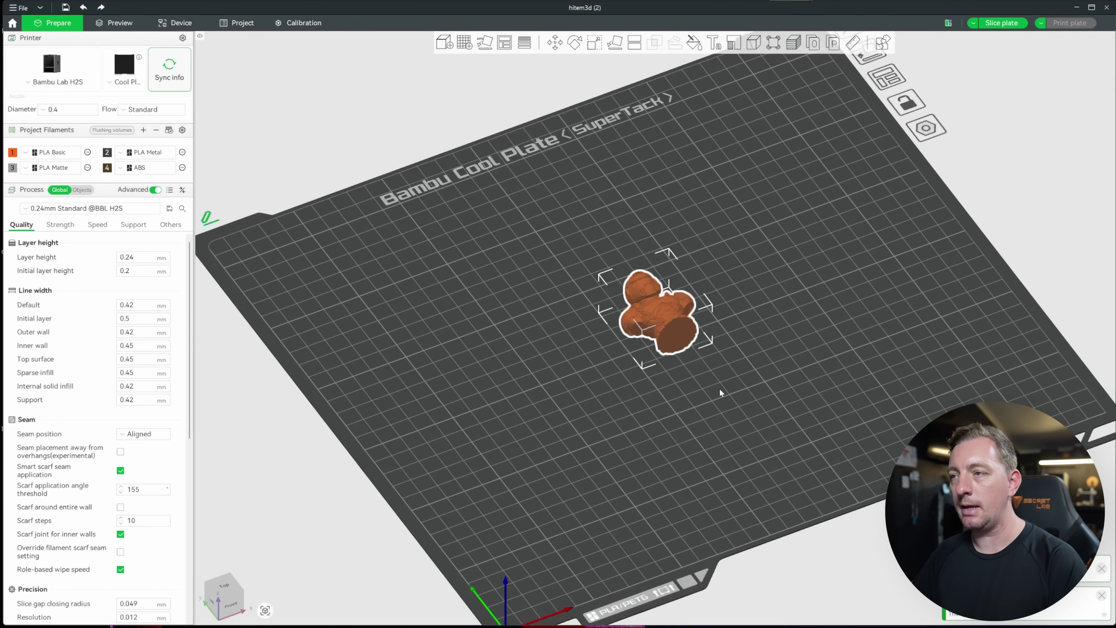
key("r")
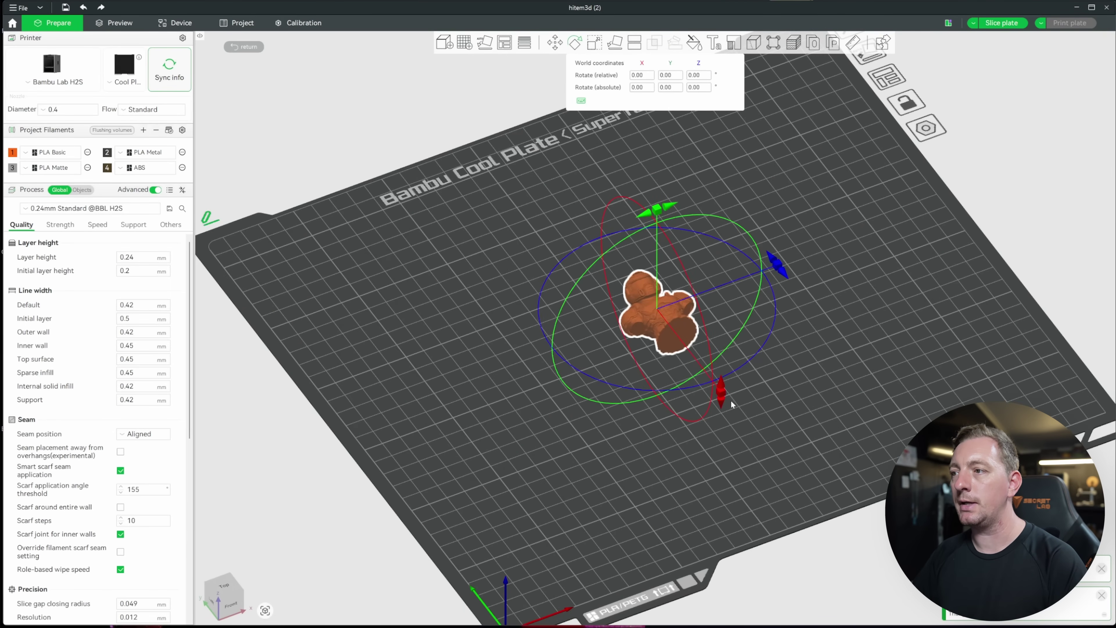
left_click_drag(721, 391, 661, 420)
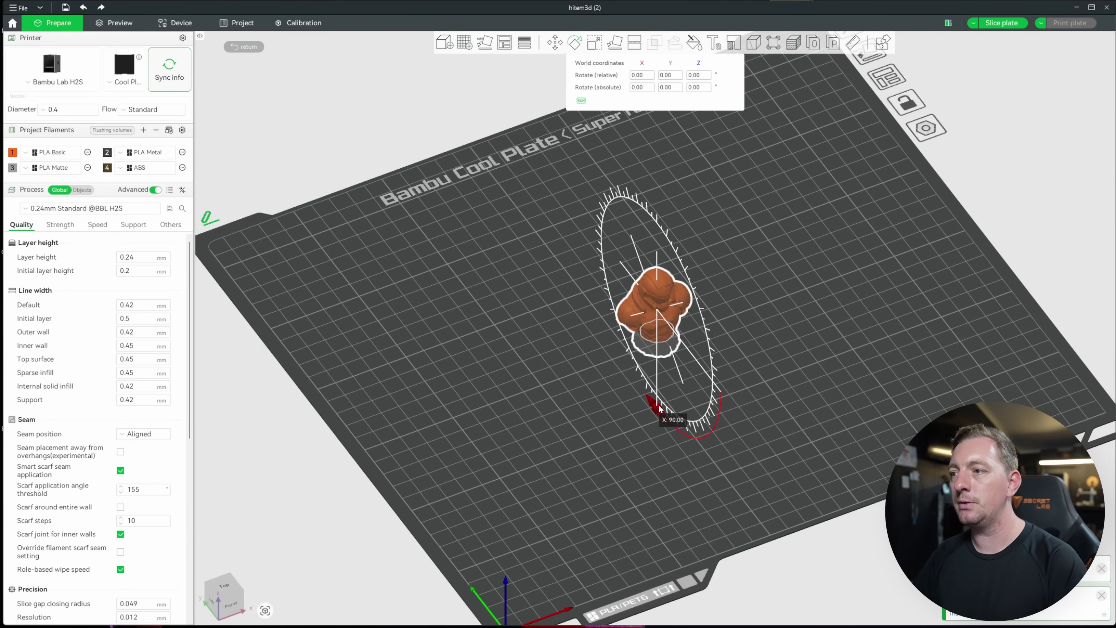
Cut the armor bust with a horizontal plane just above the bottom of its base, keeping only the upper part.
key("3")
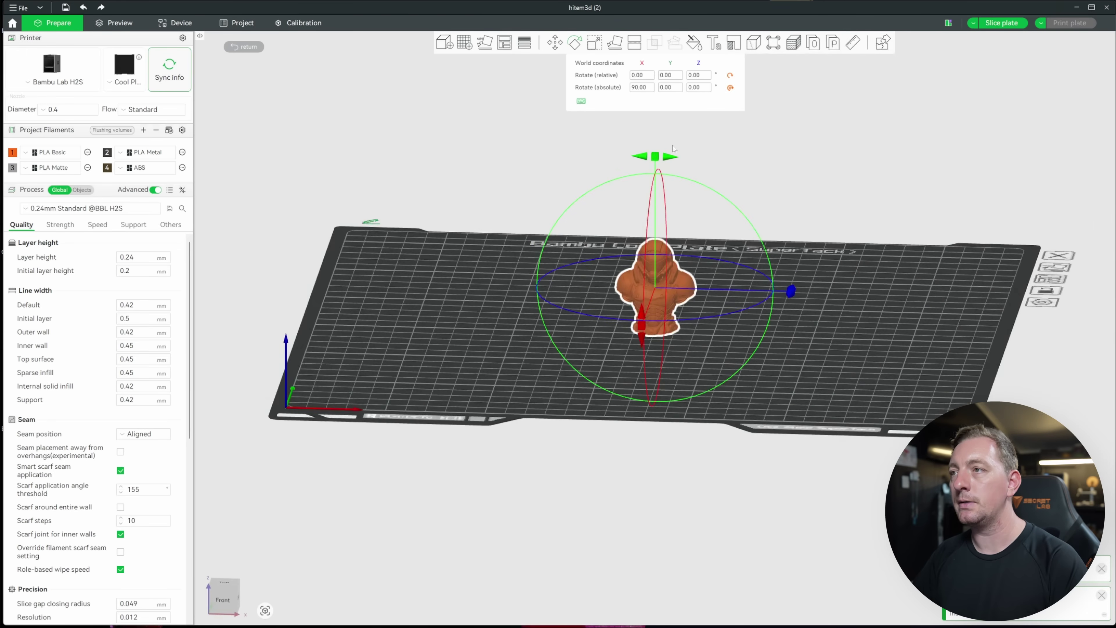
scroll(672, 149, "up", 2)
key("c")
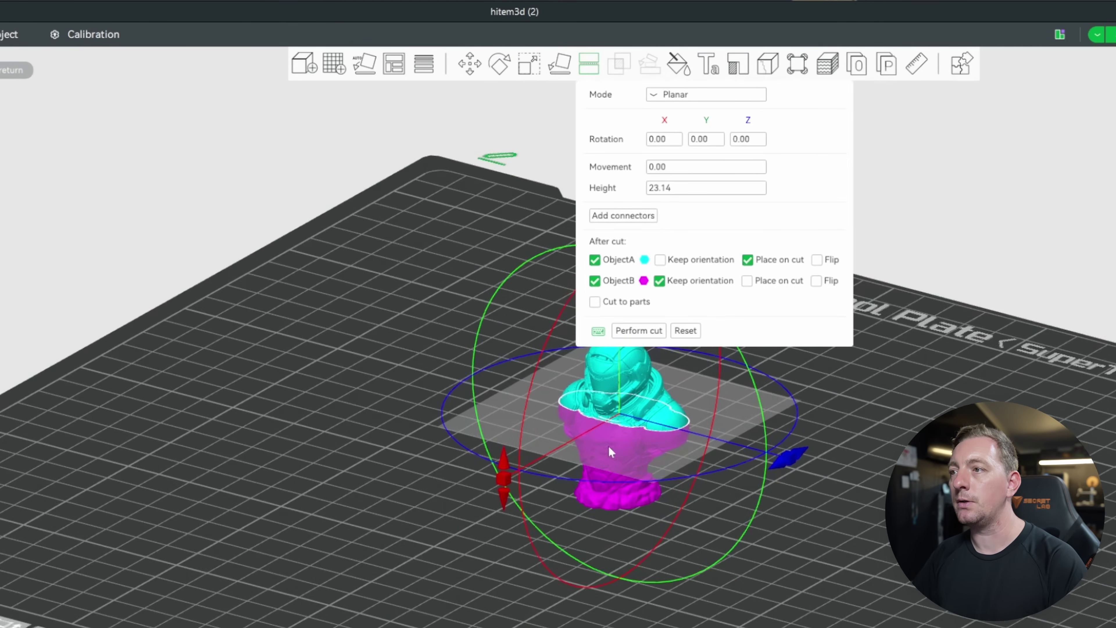
middle_click_drag(610, 452, 574, 513)
left_click_drag(586, 401, 576, 489)
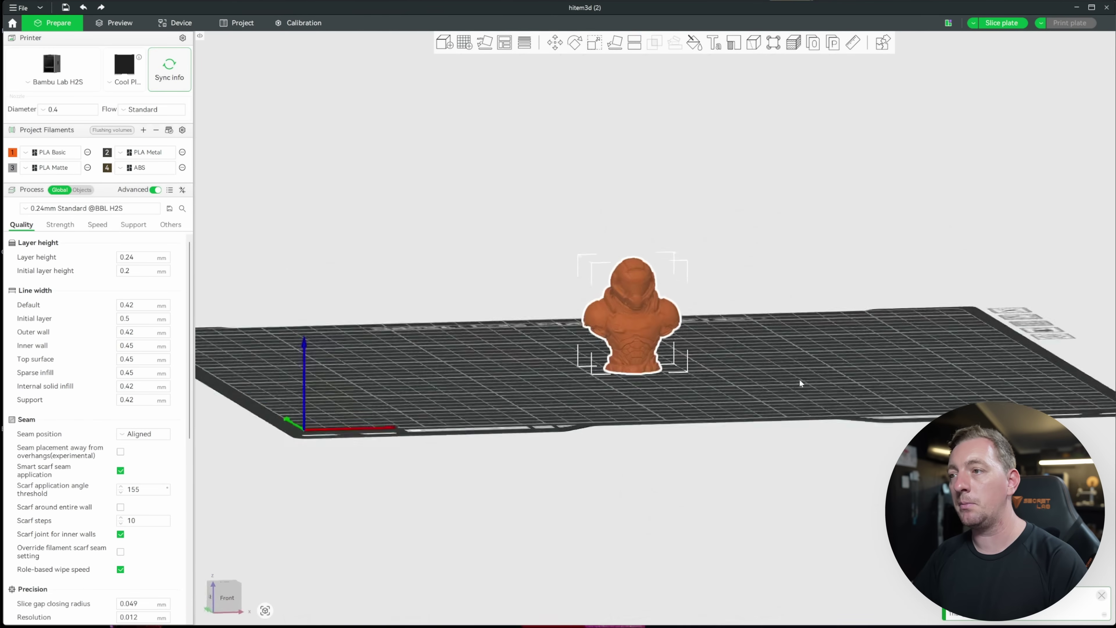
Scale the armor bust uniformly to 300% and deselect it.
key("1")
key("s")
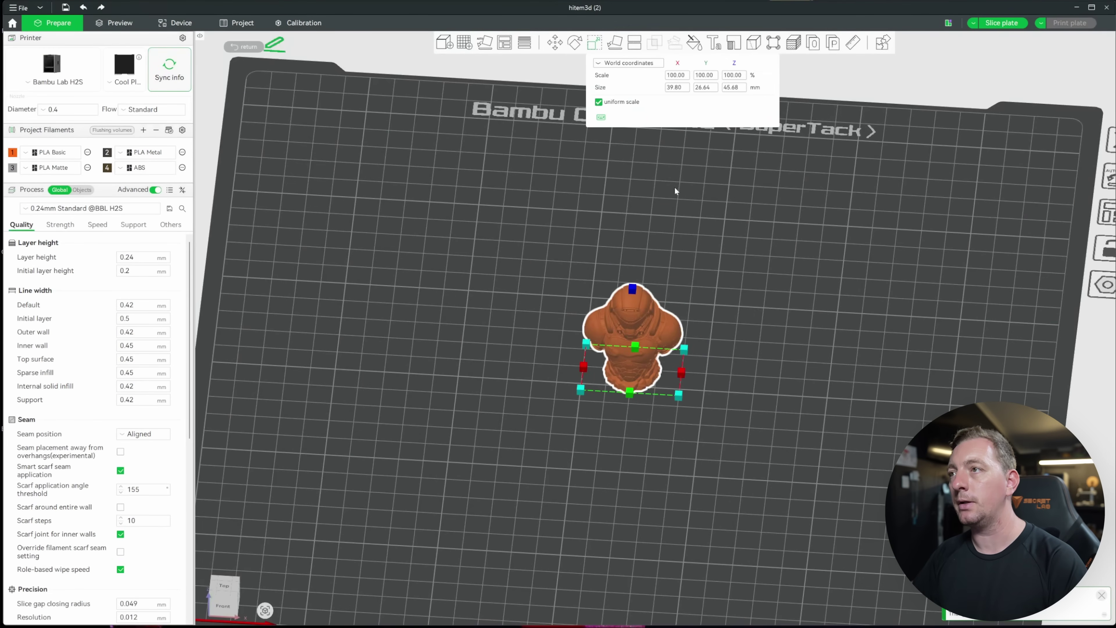
type("30")
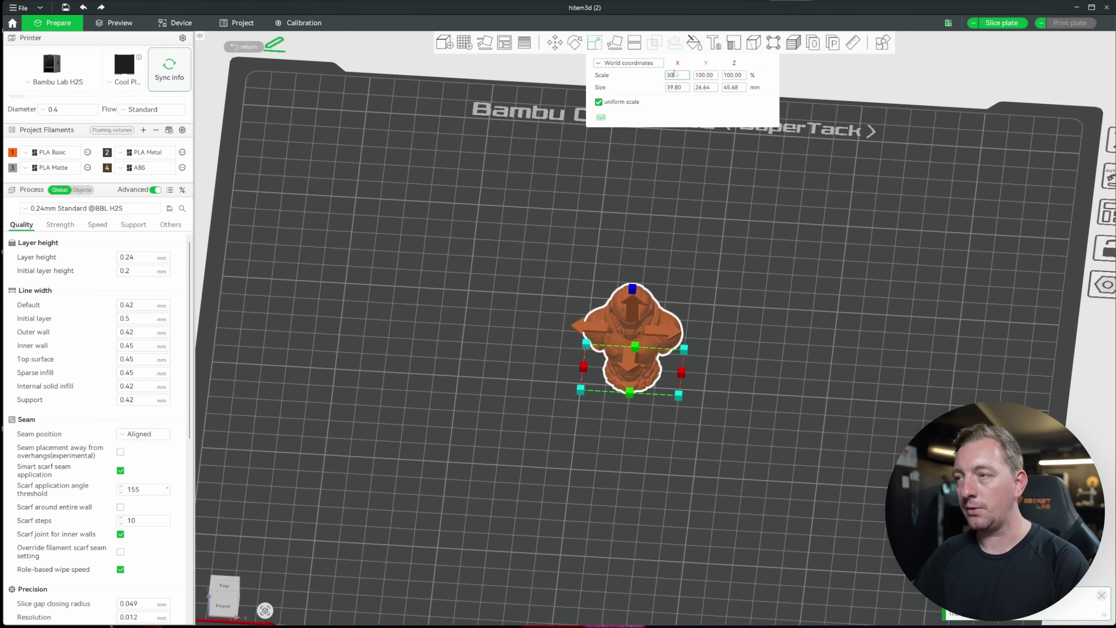
type("0")
key("Return")
left_click(72, 209)
key("Escape")
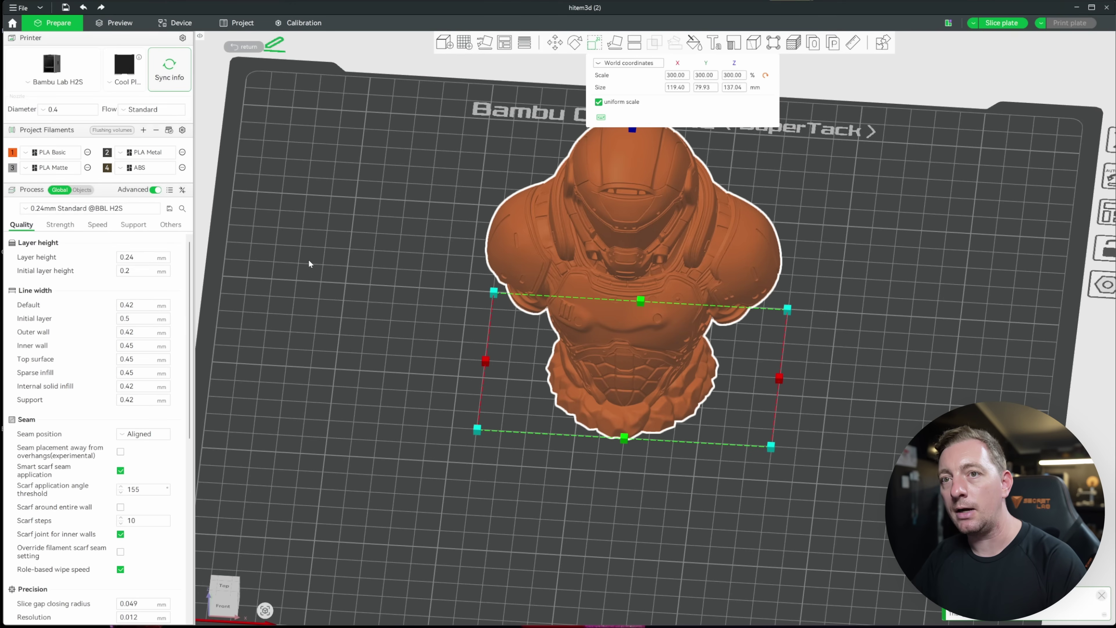
key("Escape")
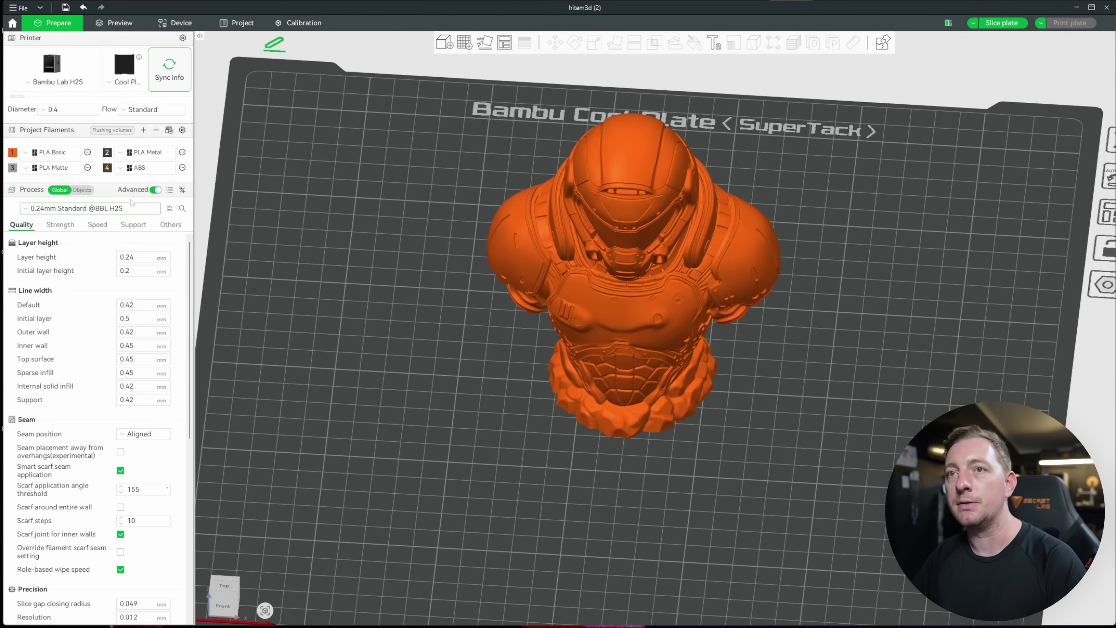
Select the X1C device and switch the armor bust project to the Bambu Lab X1 Carbon with its loaded filaments.
left_click(180, 23)
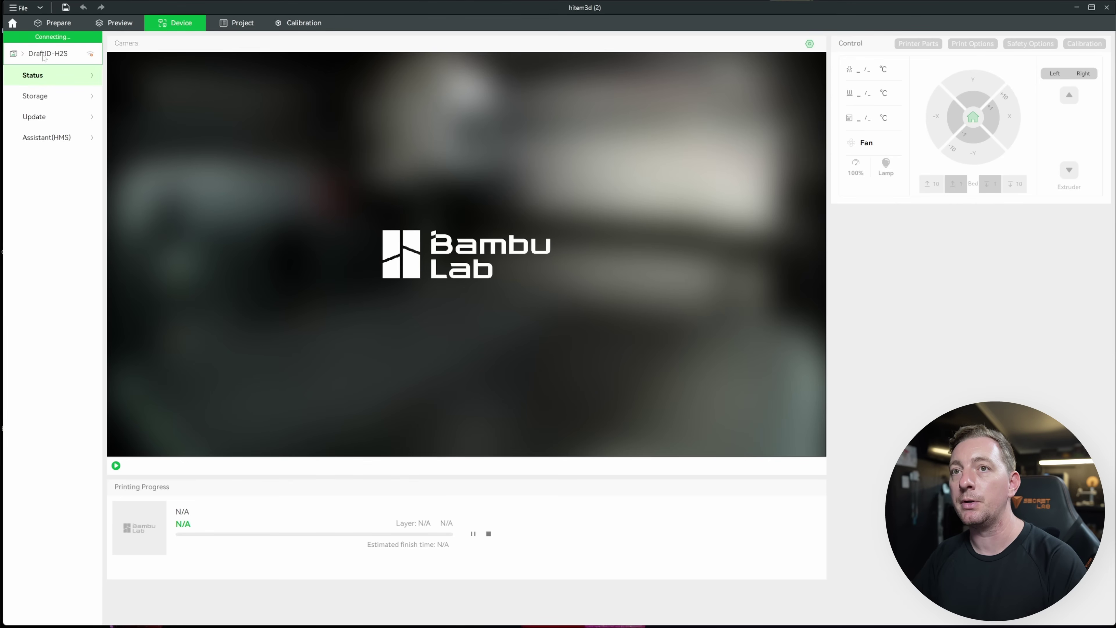
left_click(44, 54)
left_click(35, 145)
left_click(44, 44)
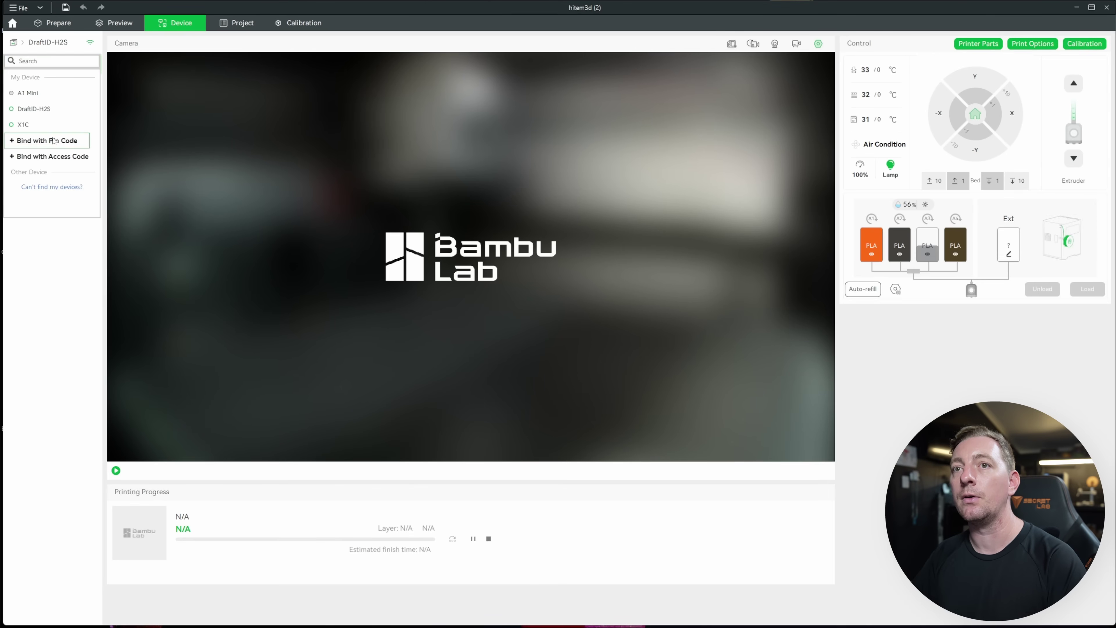
left_click(66, 137)
left_click(53, 22)
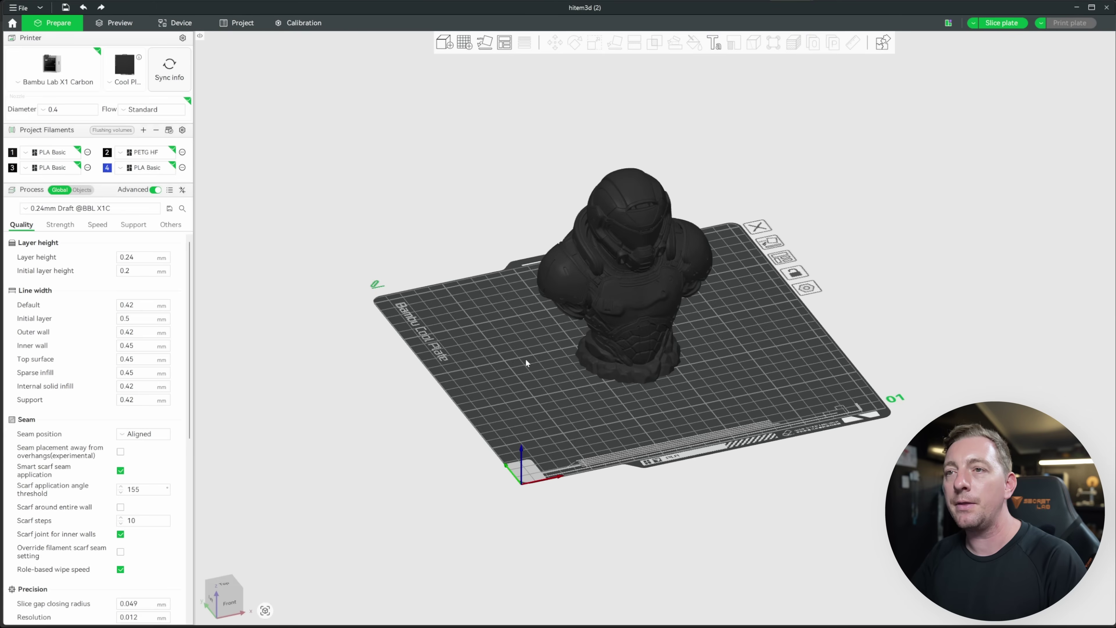
Apply adaptive variable layer height at 0.50 quality/speed to the armor bust and smooth it with radius 5.
scroll(527, 362, "up", 5)
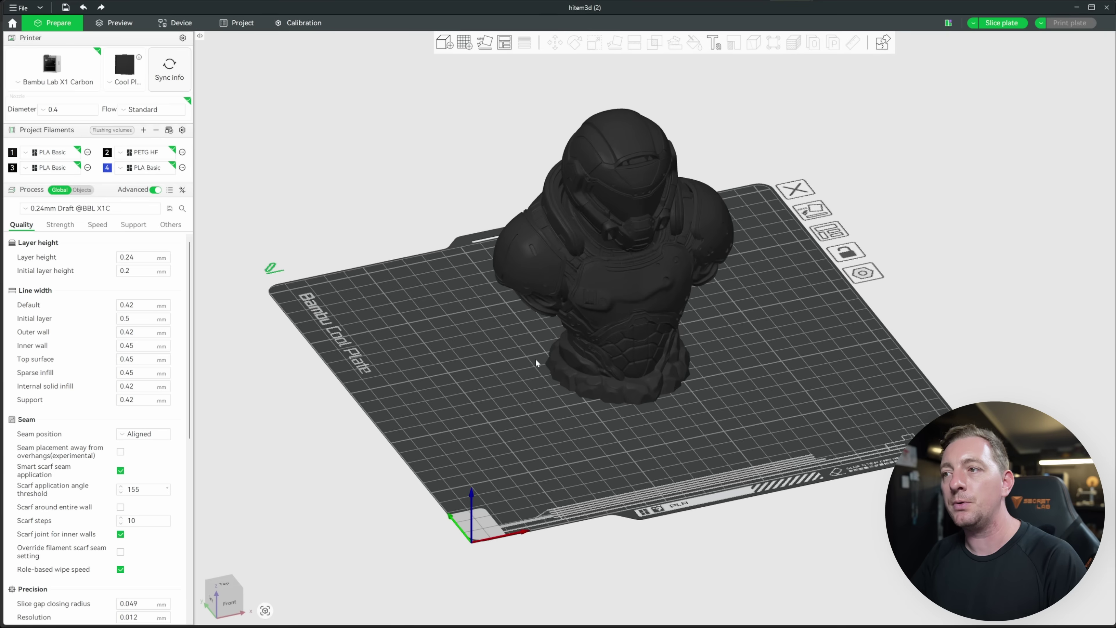
left_click(592, 338)
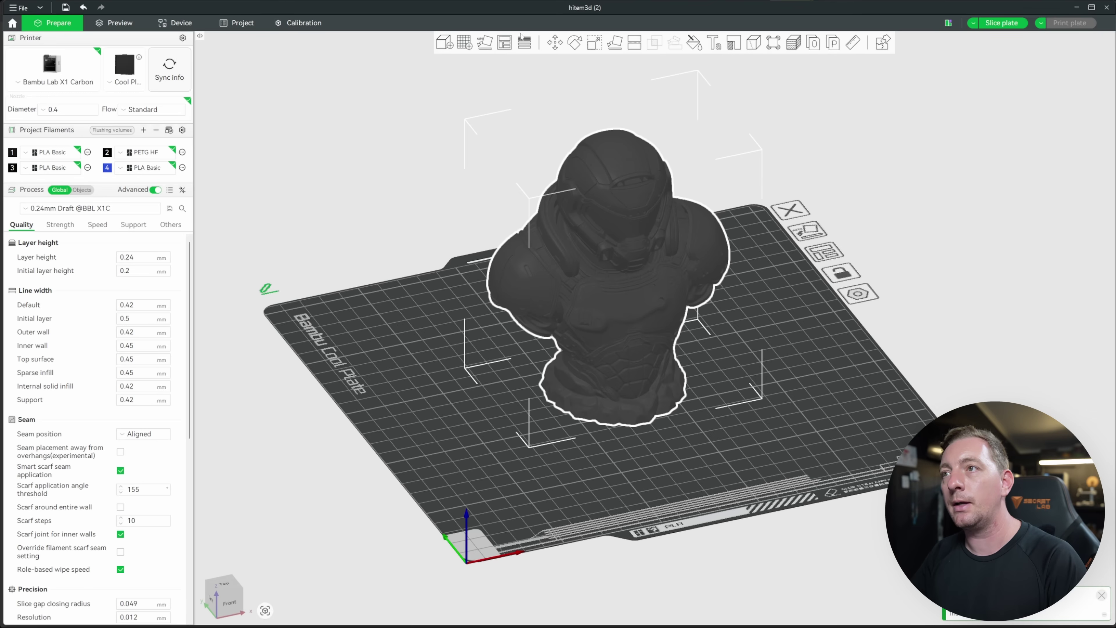
left_click(524, 42)
left_click(536, 78)
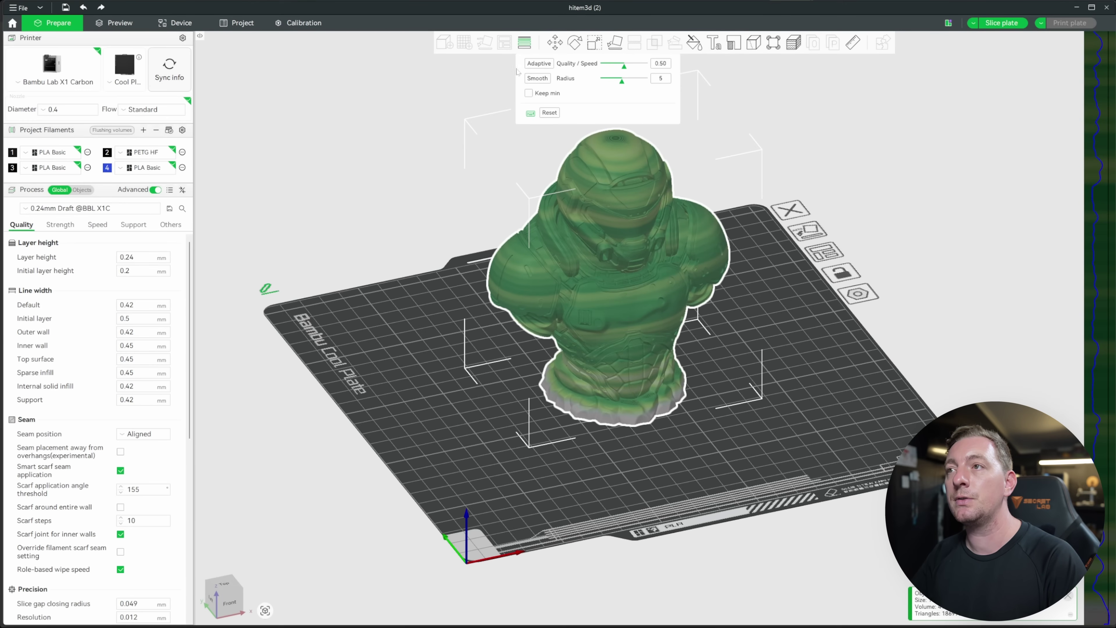
Set the armor bust's sparse infill pattern to Cross Hatch and enable supports for the print.
left_click(525, 43)
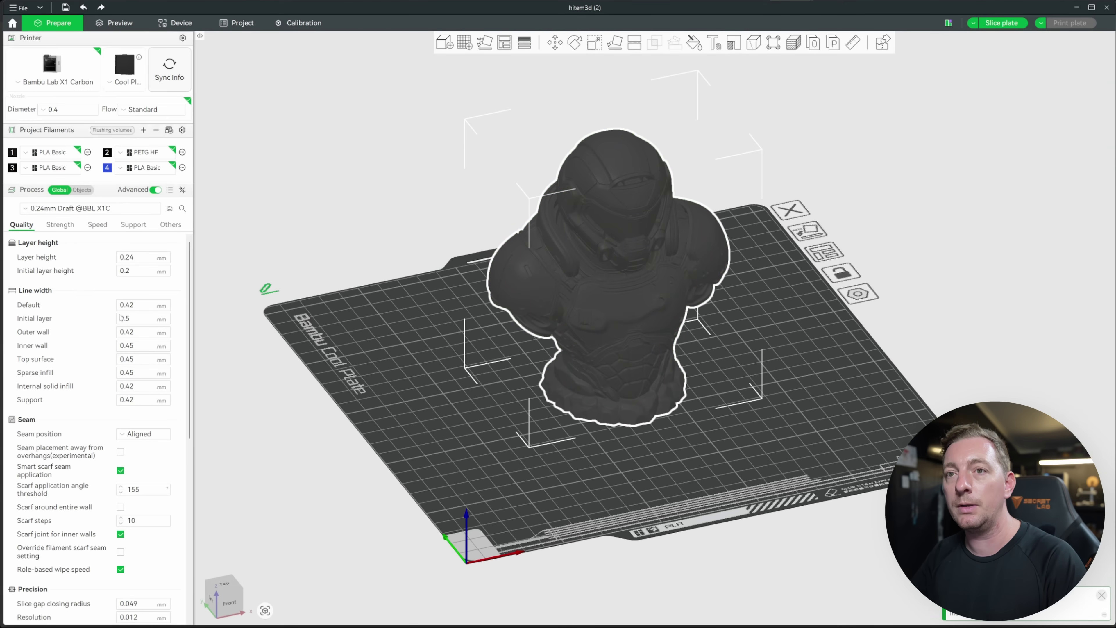
left_click(59, 224)
left_click(145, 468)
scroll(172, 418, "down", 3)
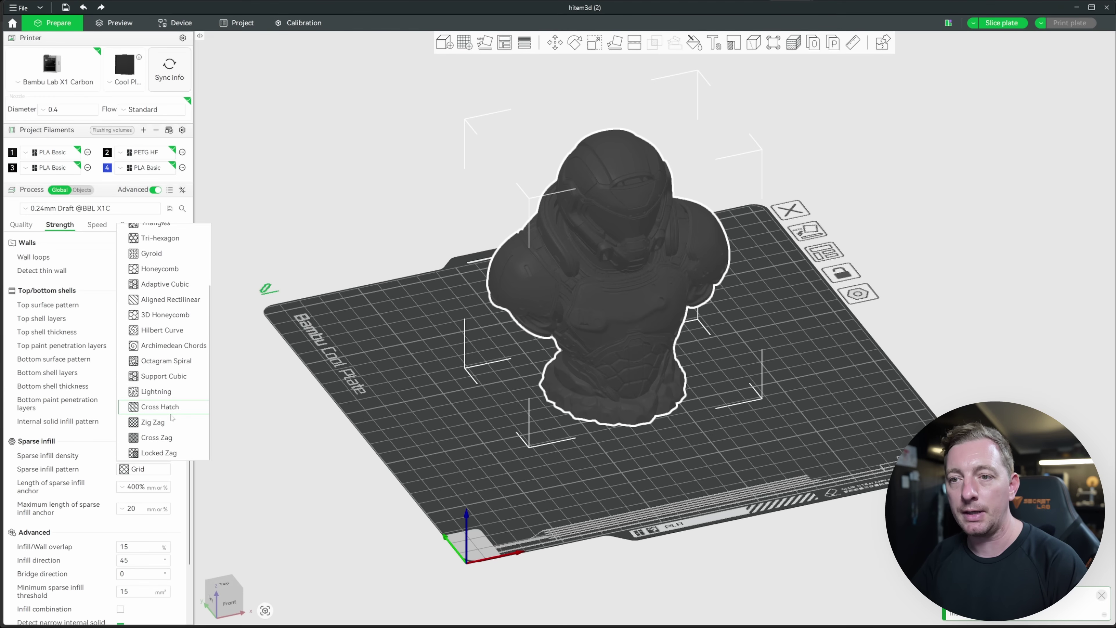
left_click(160, 407)
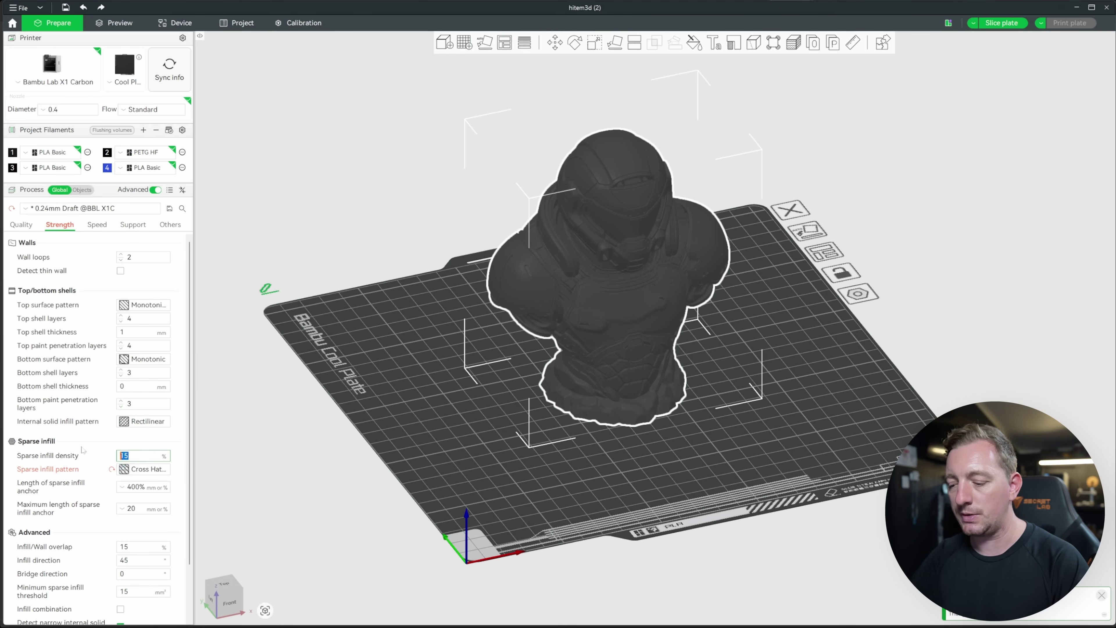
left_click(133, 224)
left_click(121, 257)
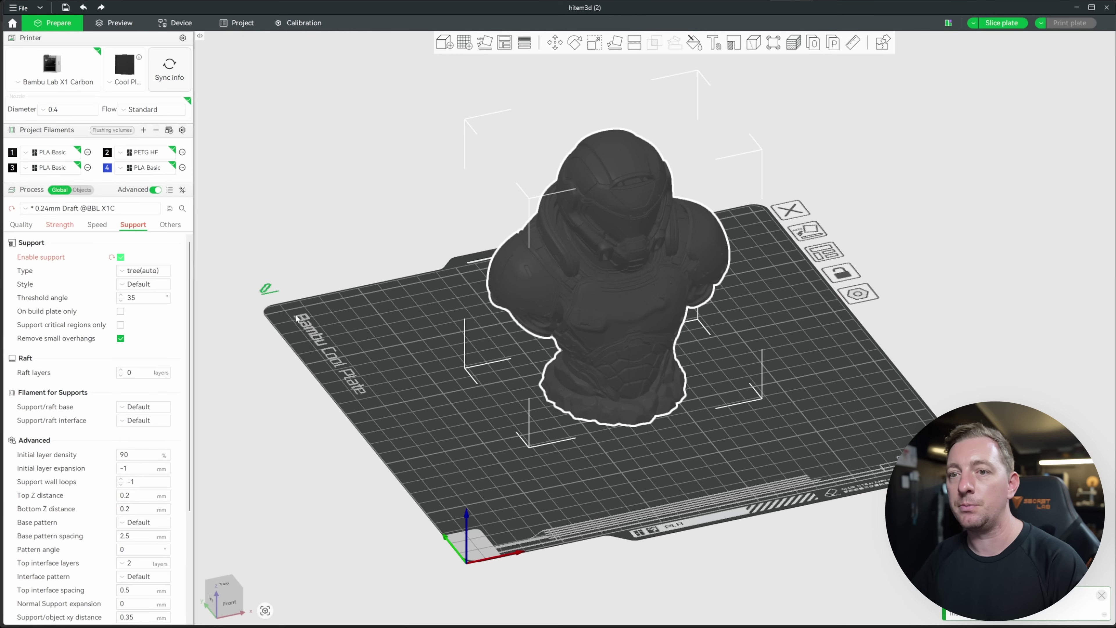
Slice the armor bust's plate and inspect the model with its supports in the sliced preview.
left_click(1004, 22)
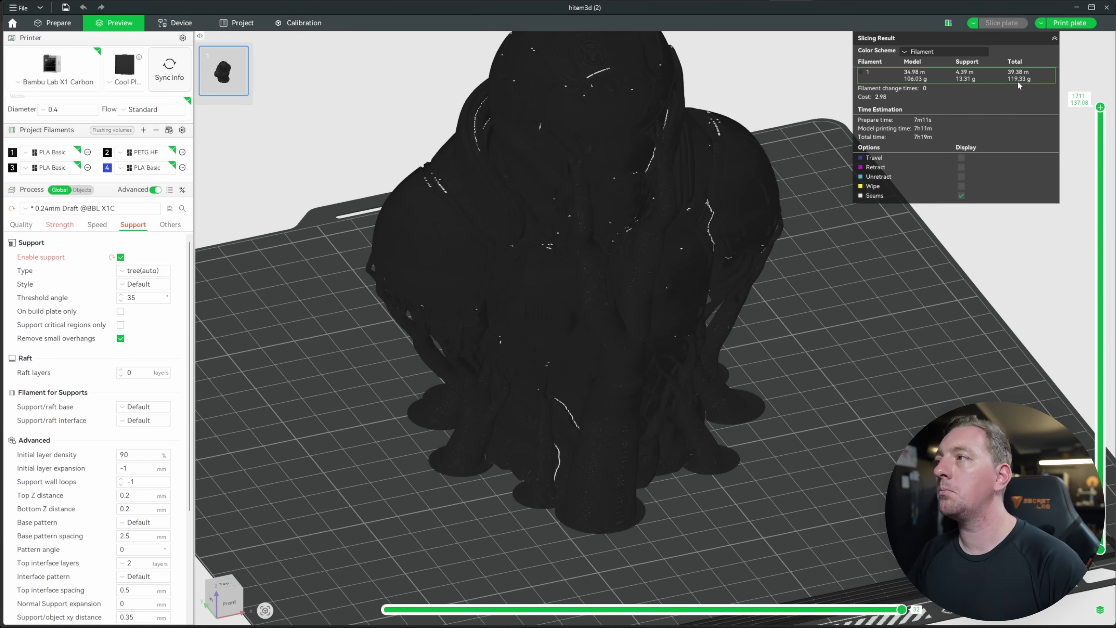
key("1")
left_click_drag(852, 319, 790, 415)
scroll(863, 380, "up", 5)
scroll(790, 416, "down", 5)
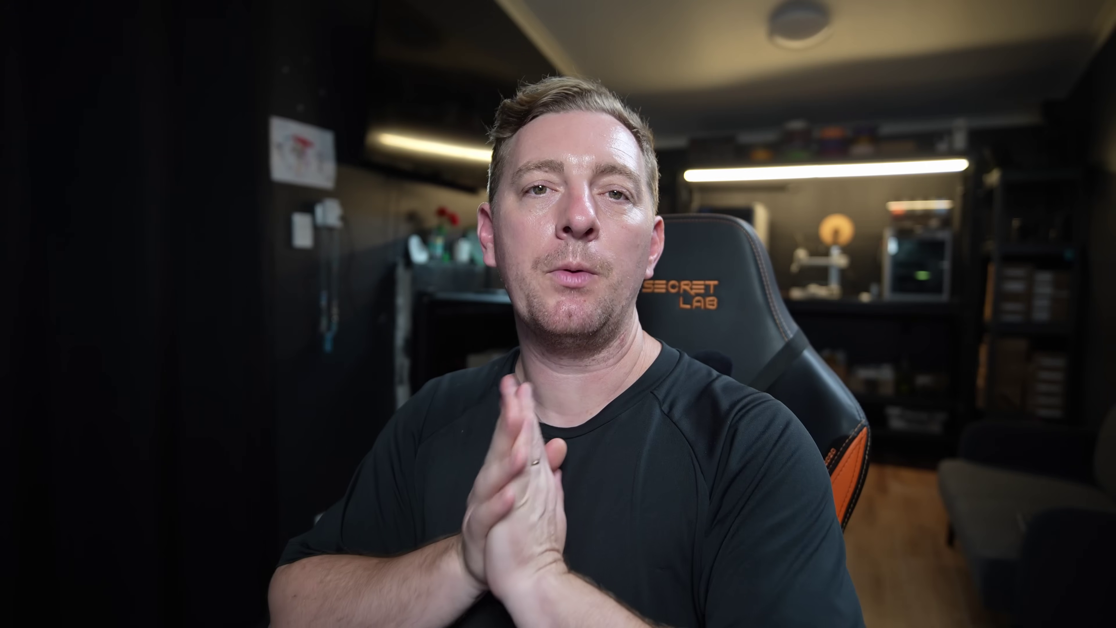